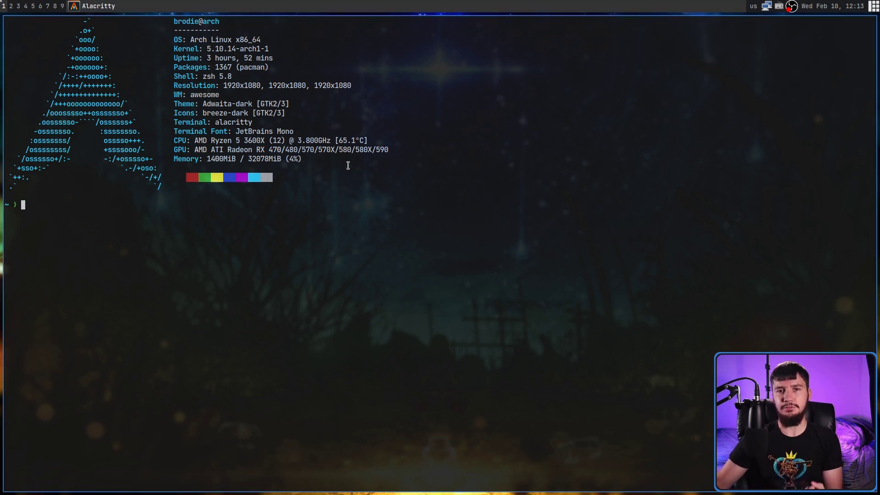
- Open the dmenu-style run bar listing all 4024 commands over the neofetch output
key("super+p")
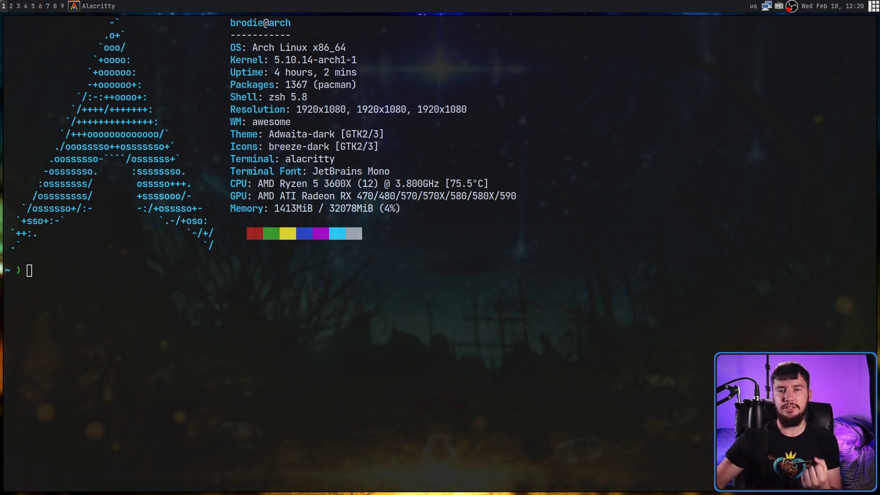
- Filter the launcher by 'sgt', start sgtk-menu, browse its categories, then close it
key("super+p")
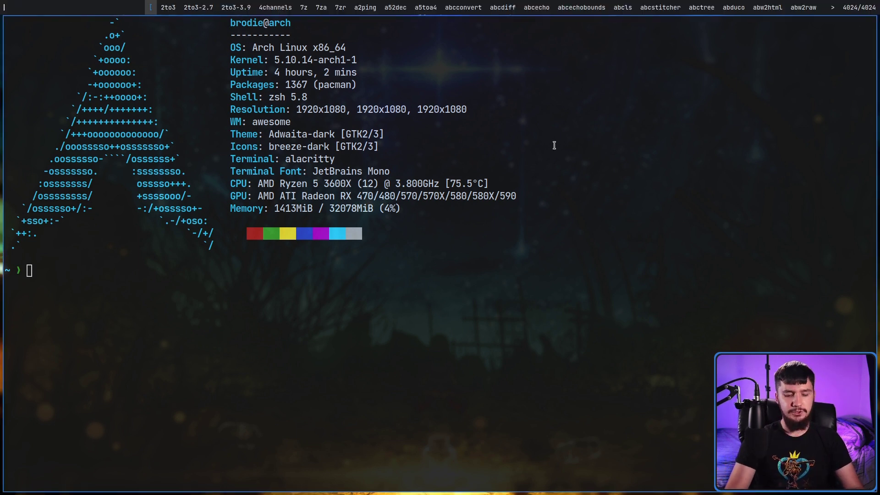
type("sgt")
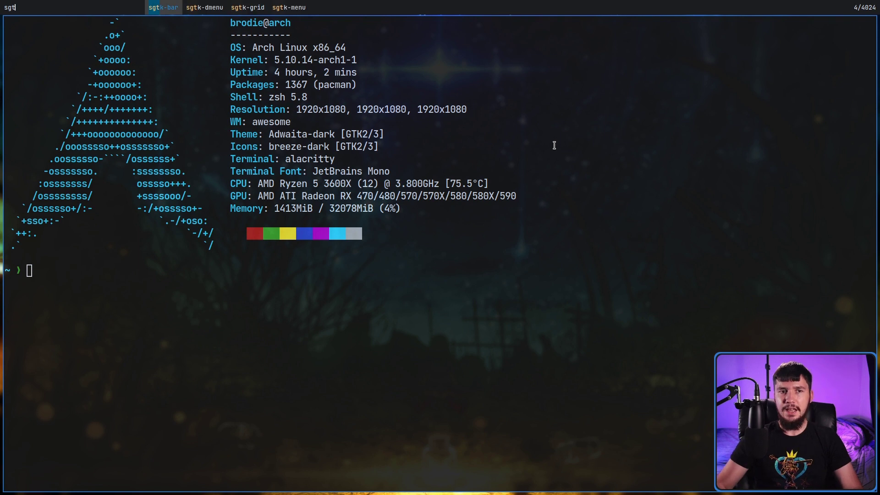
key("Right")
key("Right")
key("Right")
key("Return")
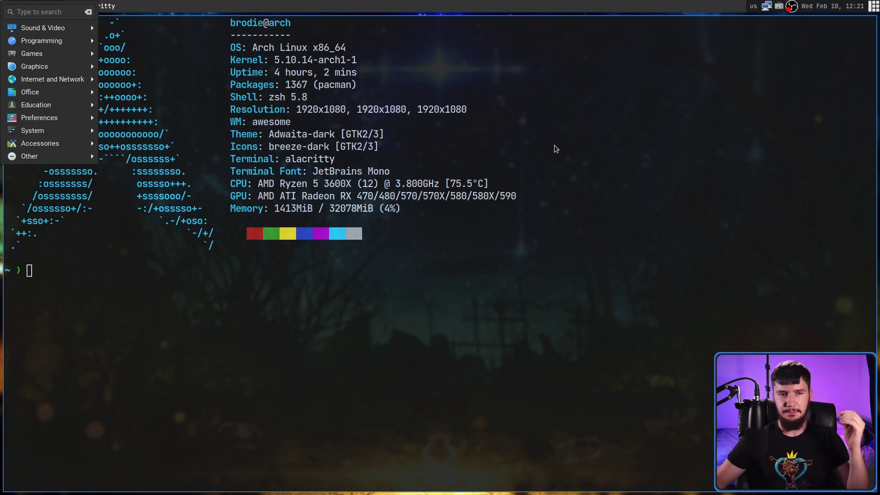
type("s")
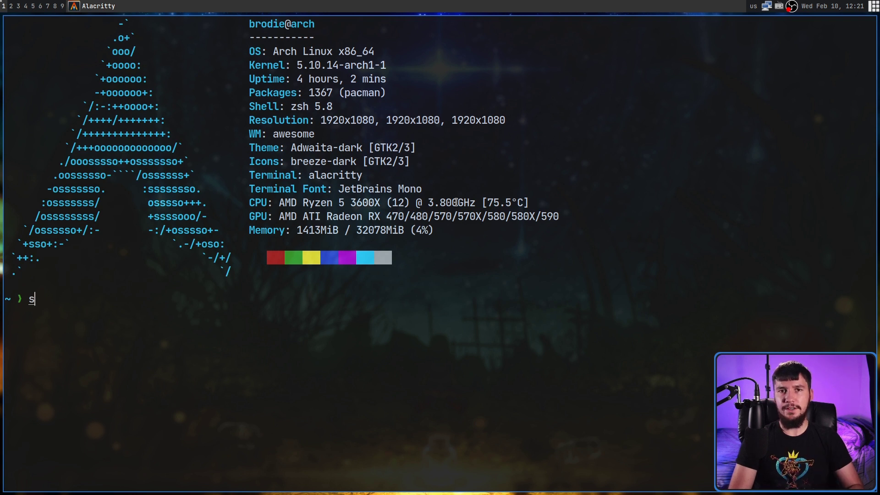
- Run 'sgtk-menu -css' to get the missing-argument usage error, then reopen the launcher
key("BackSpace")
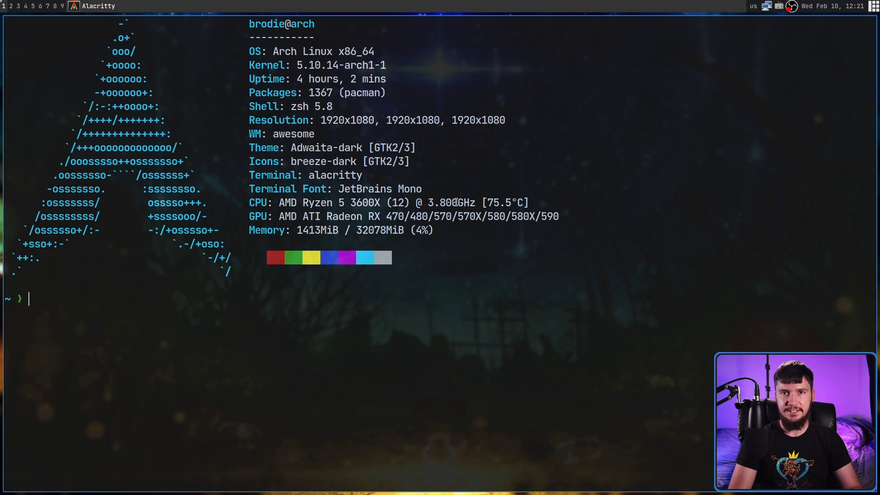
type("sgt")
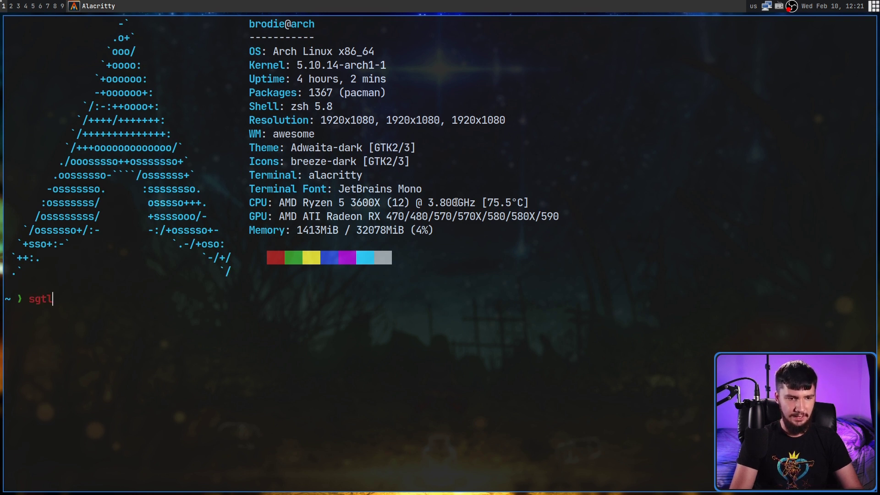
type("k-me")
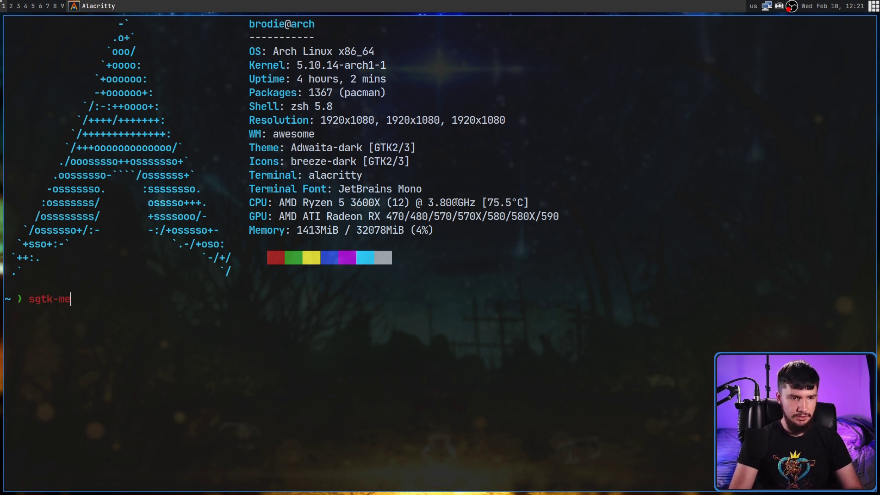
type("nu -css")
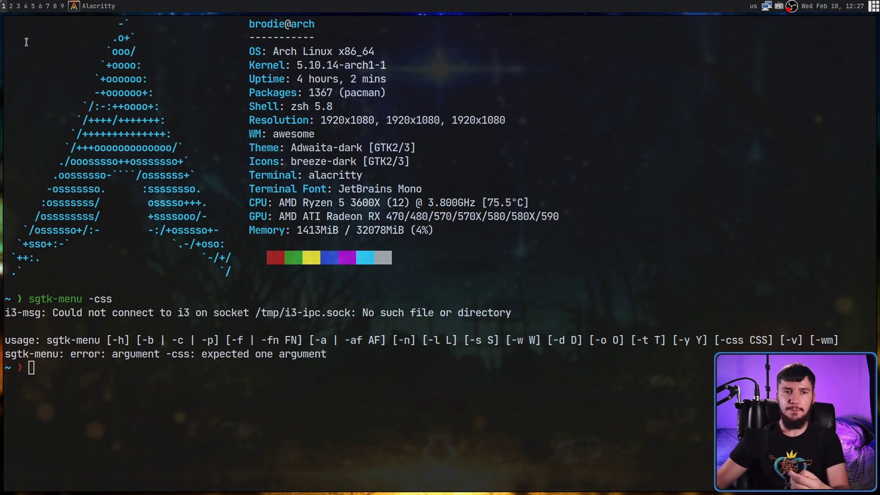
key("super+r")
- Start sgtk-menu from the 'sgtk' launcher list, search 'st', clear it, then search 'ala' for Alacritty
type("sgtk")
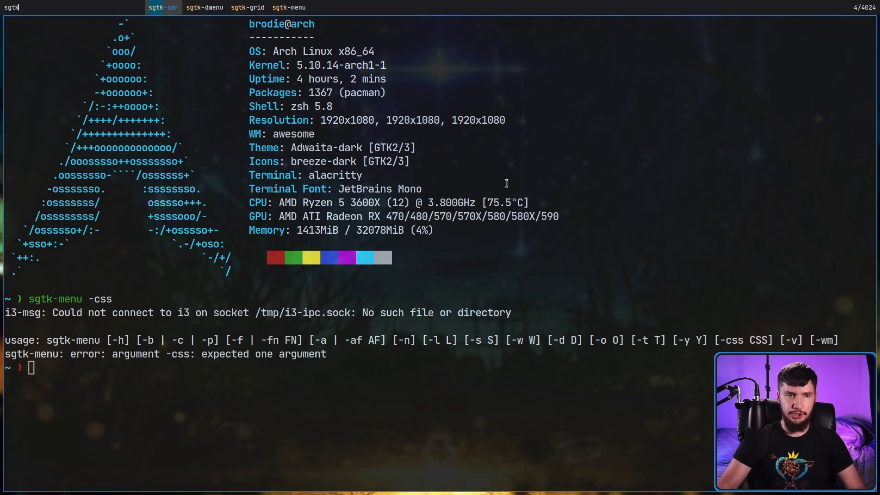
key("Right")
key("Right")
key("Right")
key("Return")
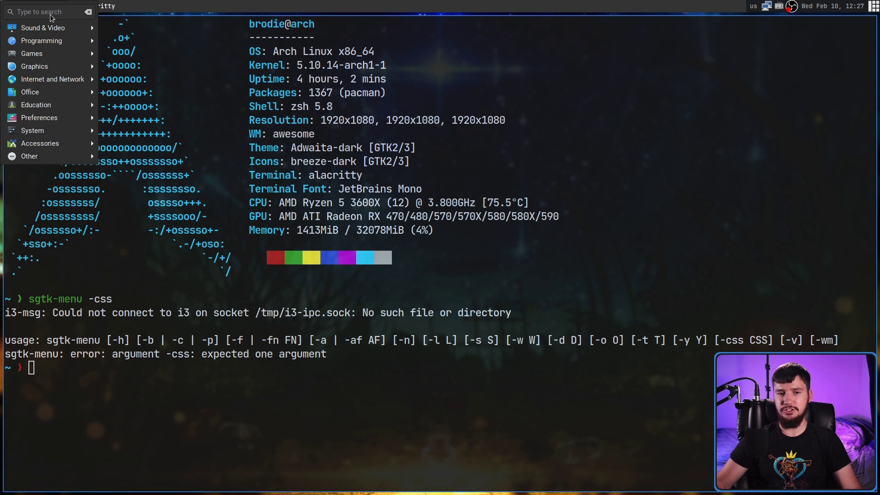
type("st")
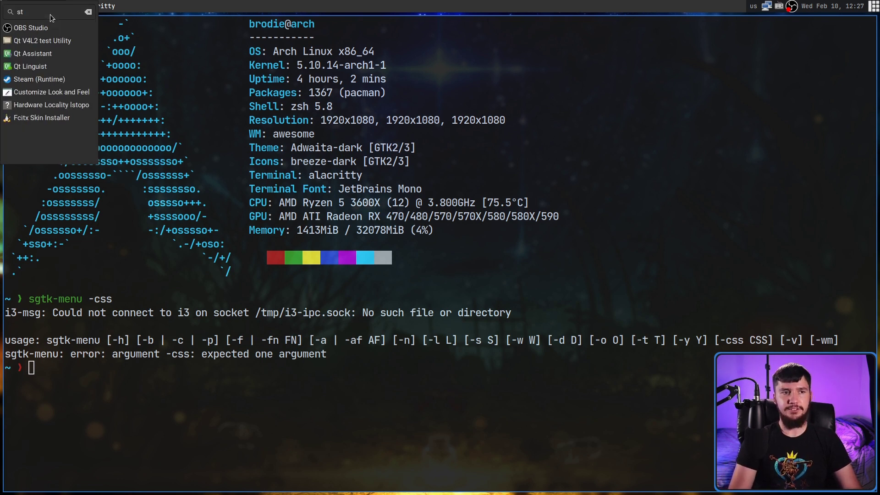
key("BackSpace")
key("BackSpace")
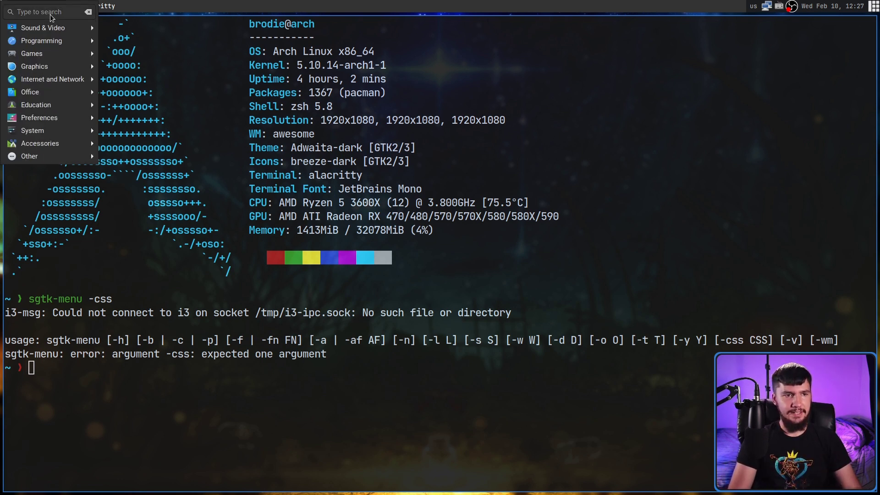
type("ala")
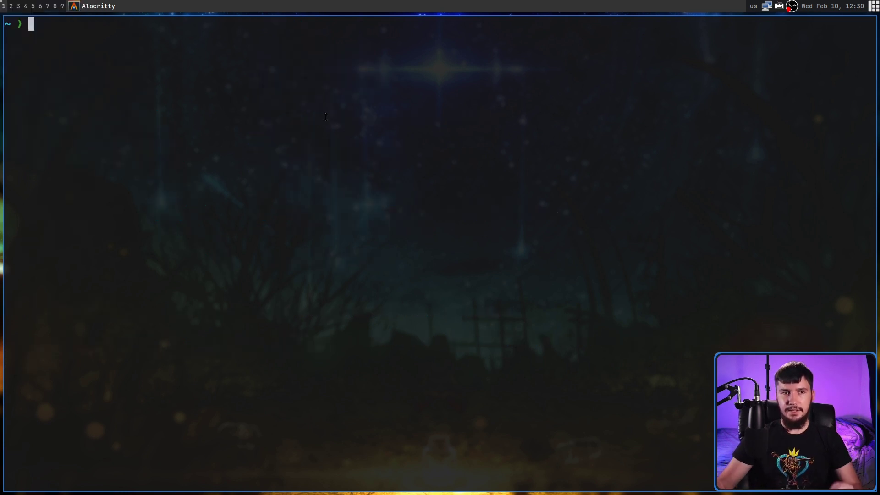
- Run 'sgtk-menu -f' to show FreeTube, Widget Factory and Icon Browser as favourites, then close it
type("sgtk-menu ")
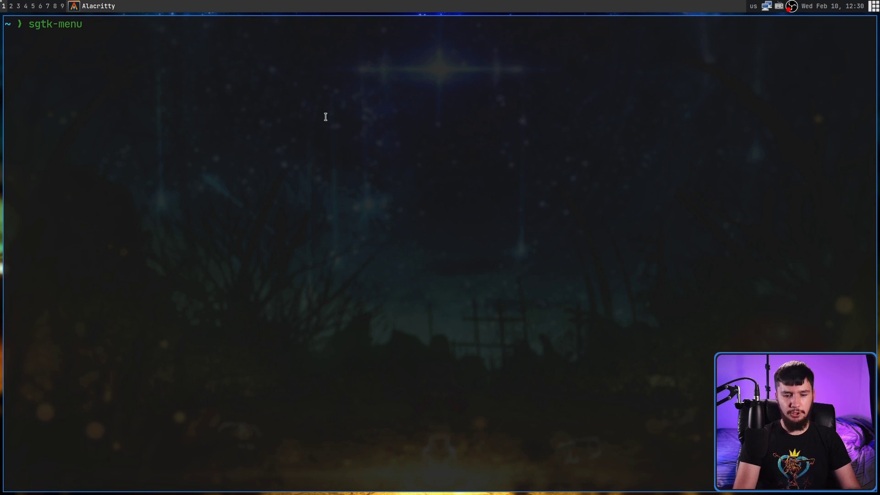
type("-f")
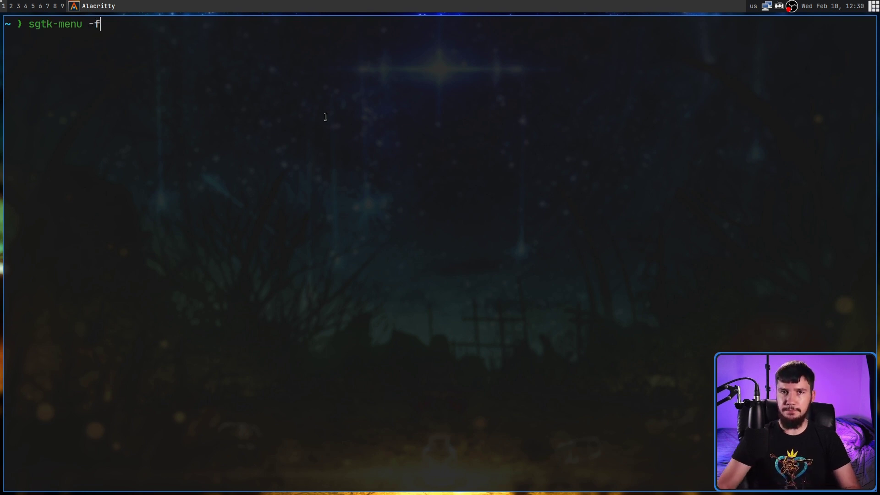
key("Return")
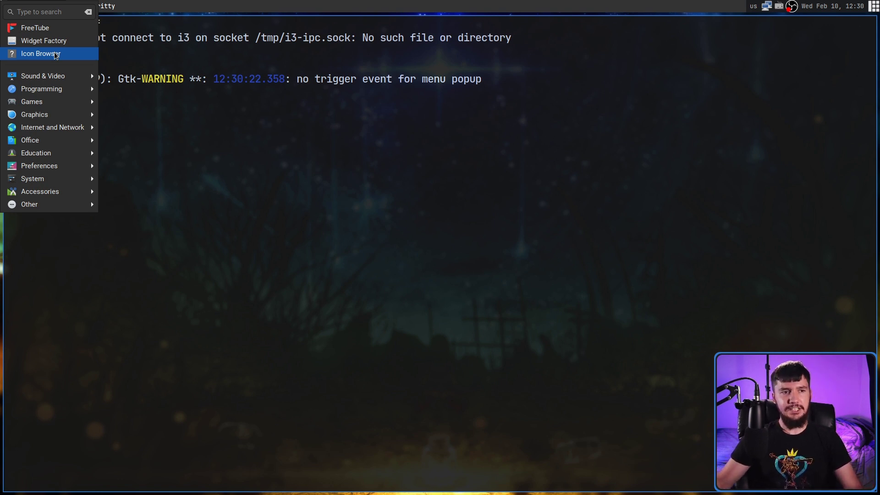
mouse_move(52, 131)
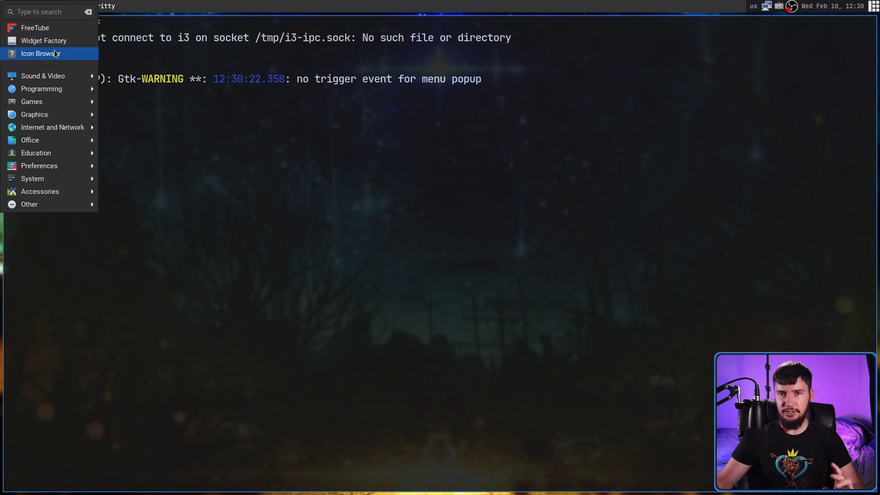
left_click(318, 98)
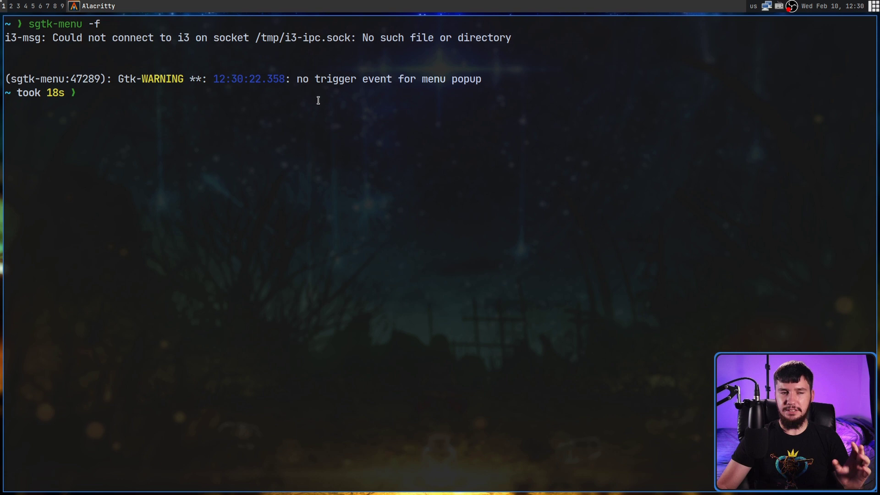
- Rerun the menu as 'sgtk-menu -fn 2' with only two favourites, then close it
key("Up")
type("n ")
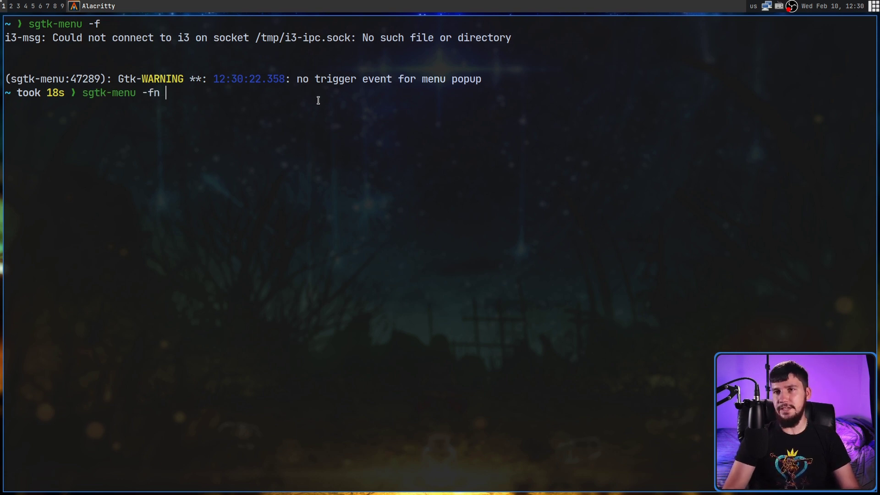
type("2")
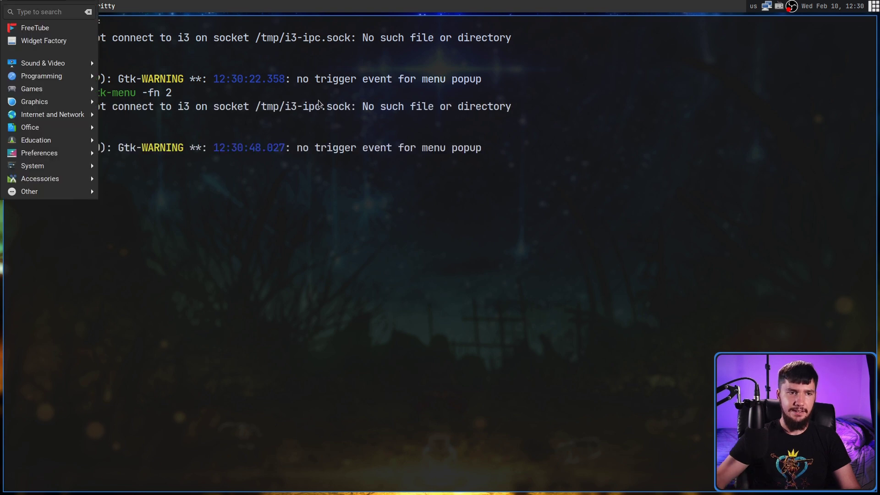
left_click(114, 60)
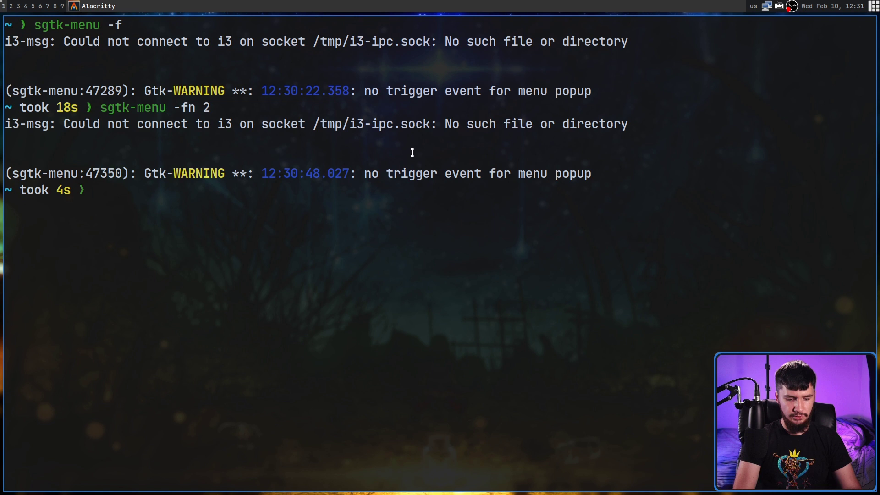
- Run 'sgtk-menu -a' to add the Reload entry below the categories, then close it
key("Up")
key("BackSpace")
key("BackSpace")
key("BackSpace")
key("BackSpace")
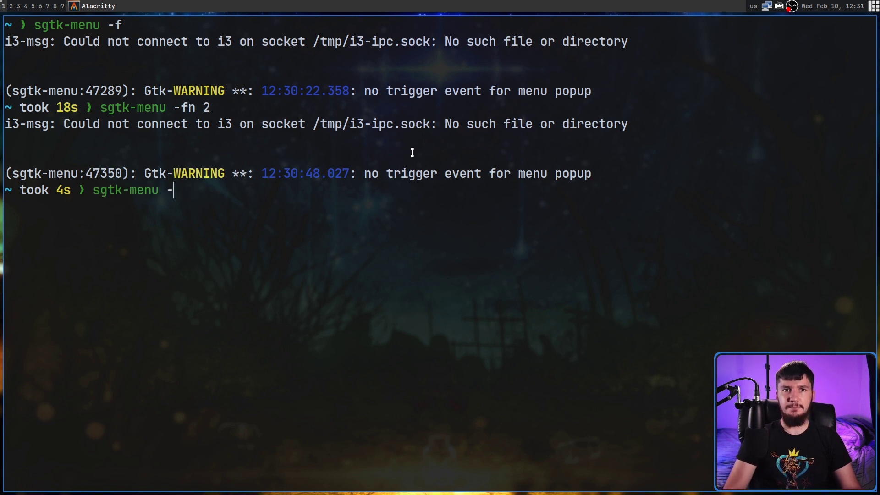
type("a")
key("Return")
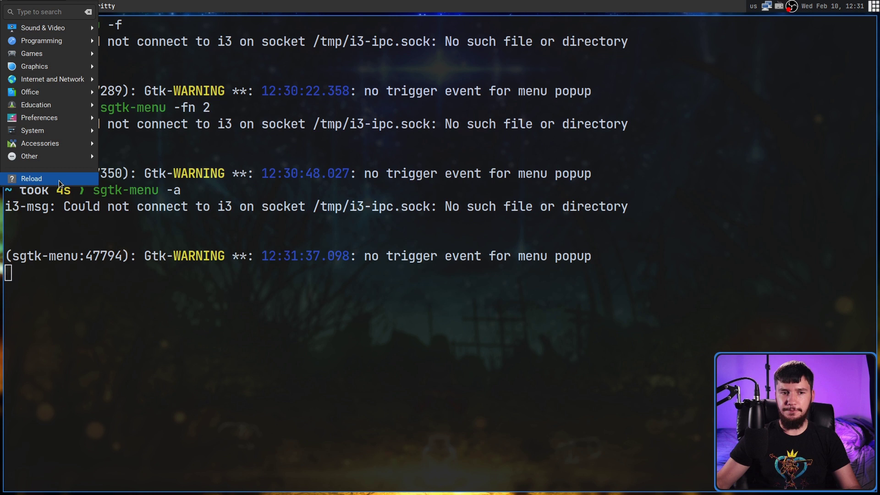
left_click(259, 179)
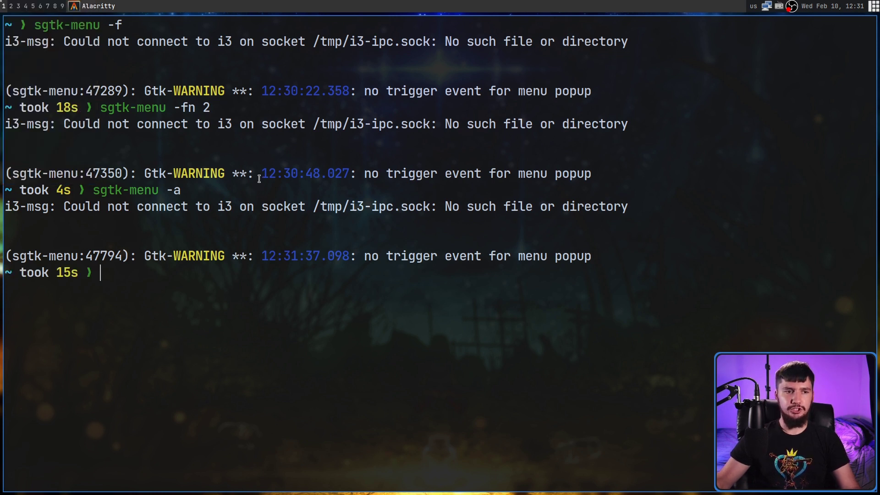
- Run 'sgtk-menu -n' to show only the Reload entry, then close the popup
key("Up")
key("BackSpace")
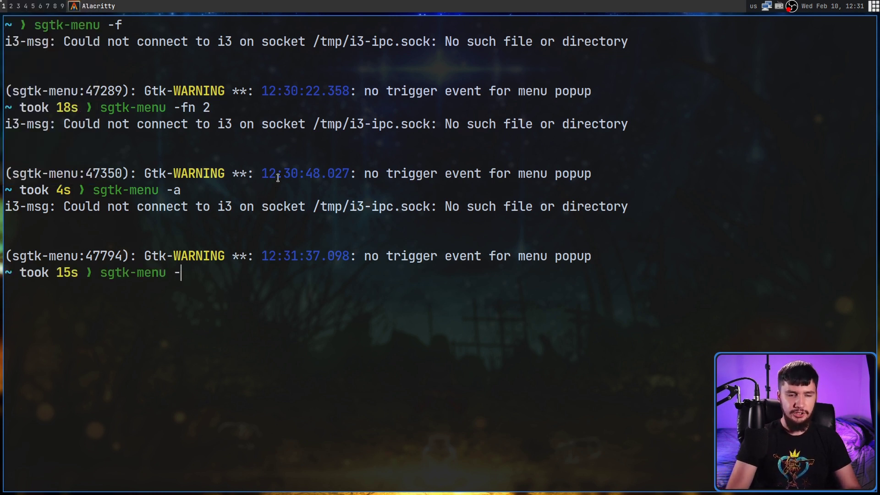
type("n")
key("Return")
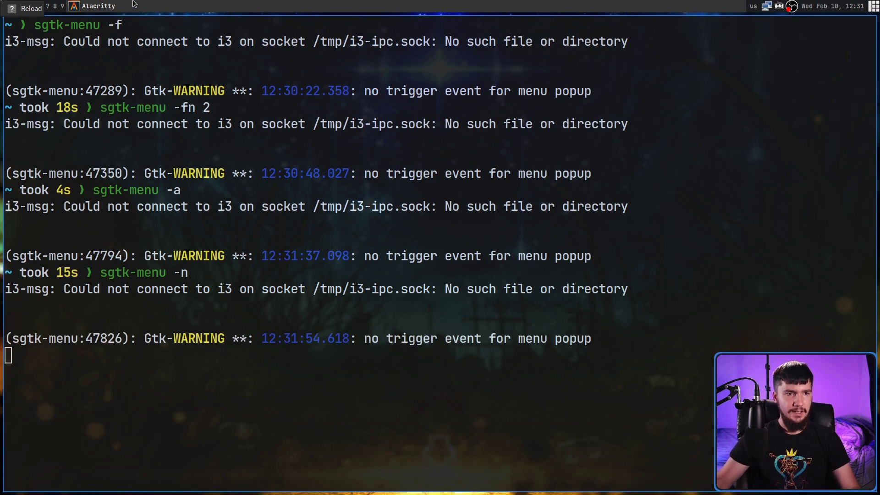
left_click(313, 209)
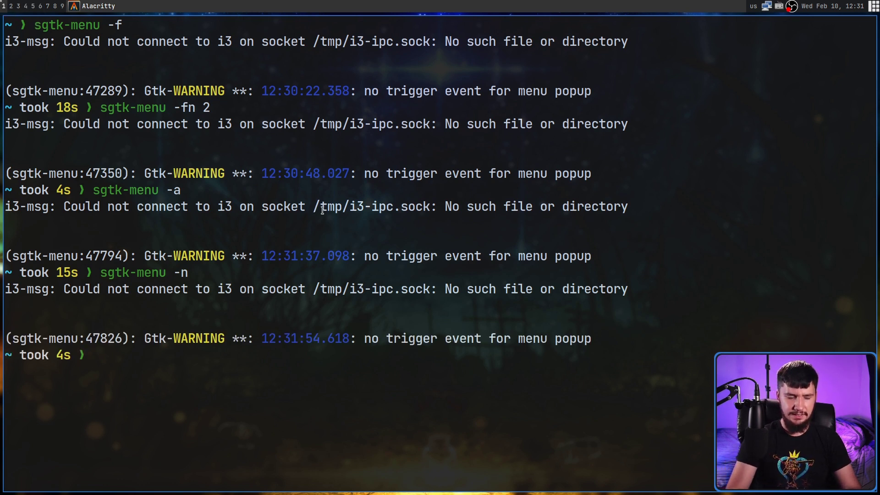
- In lf, go to ~/.config/sgtk-menu and preview the appendix file's Reload entry
type("lf")
key("Return")
key("g")
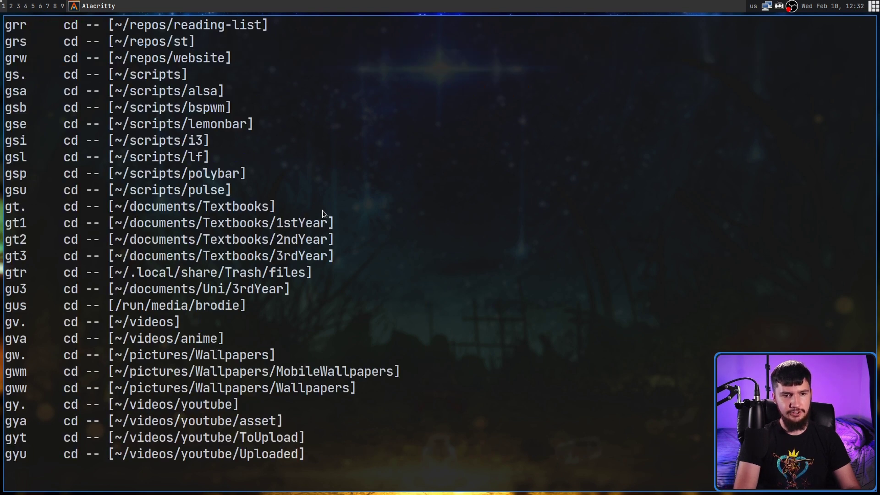
key("c")
key("j")
key("j")
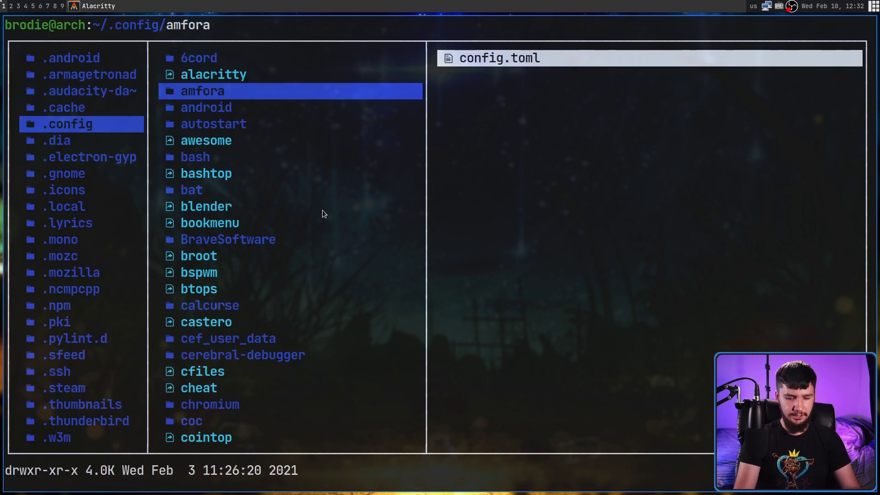
type("/sgtk")
key("Return")
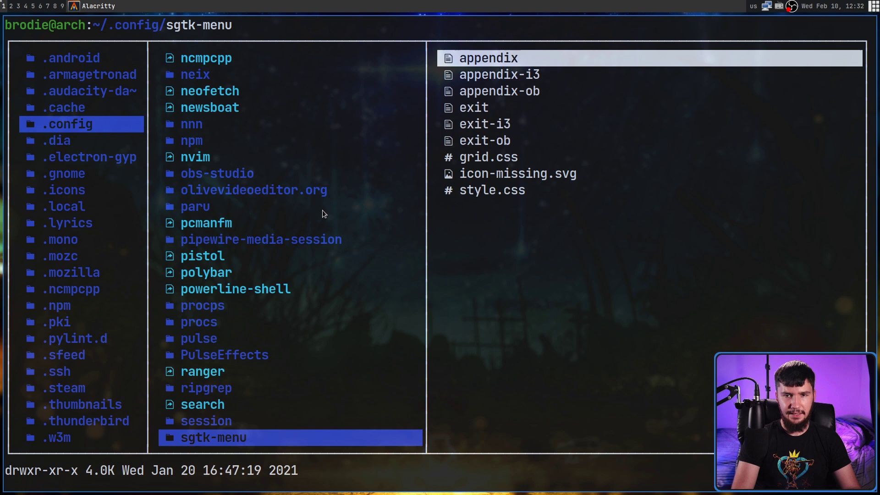
key("l")
key("j")
key("j")
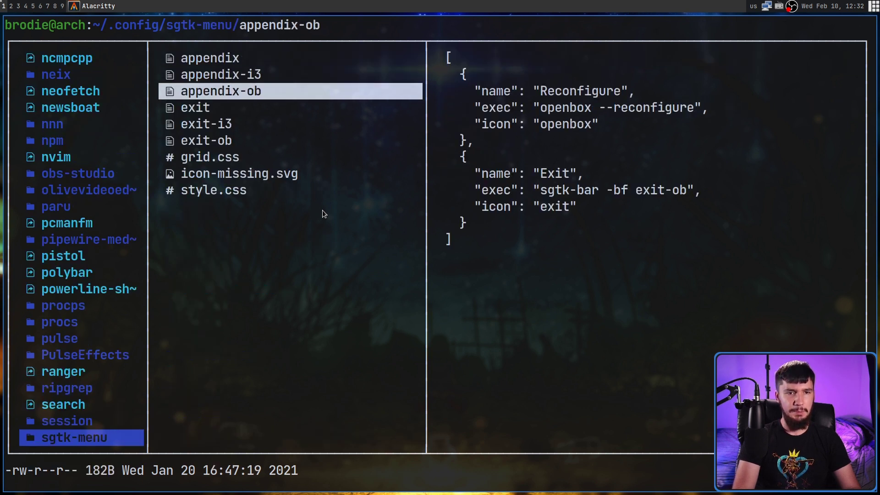
key("k")
key("k")
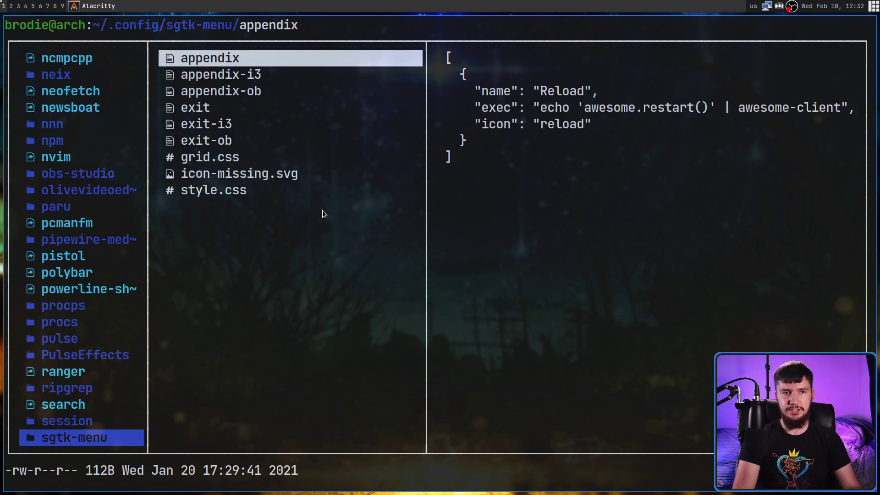
- Open appendix in Neovim and highlight the Reload entry's name, exec and icon lines
key("l")
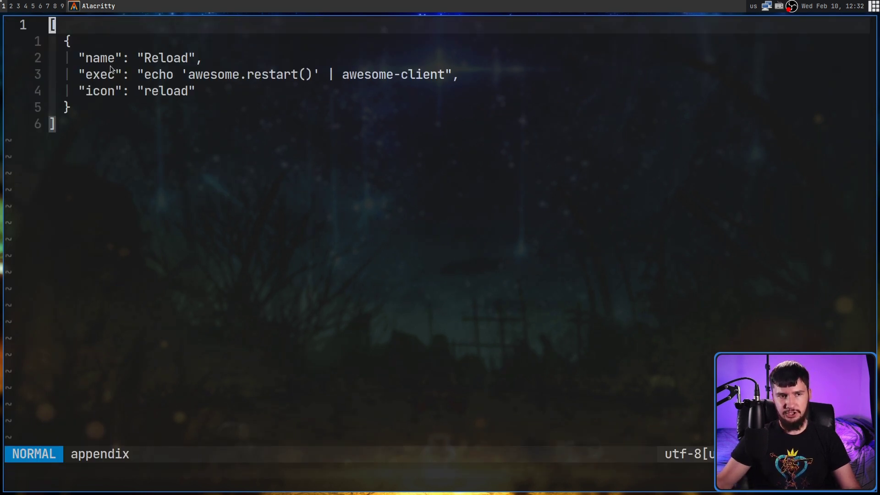
left_click_drag(79, 59, 206, 60)
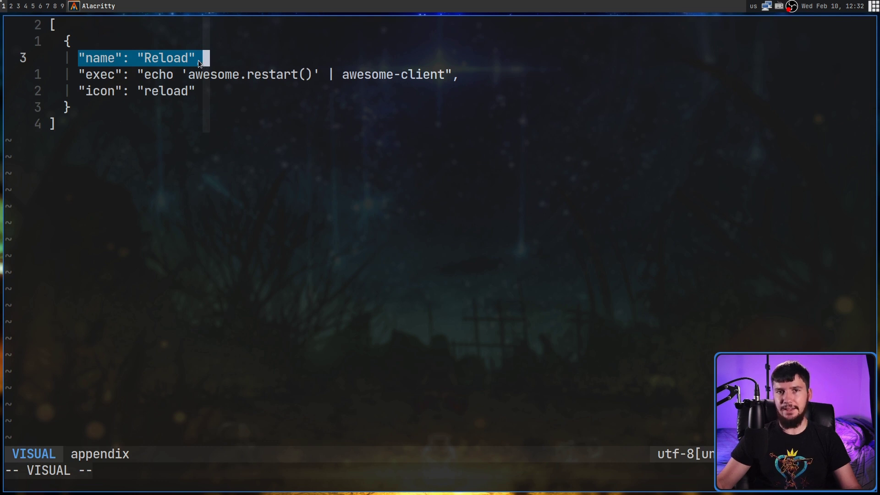
key("Escape")
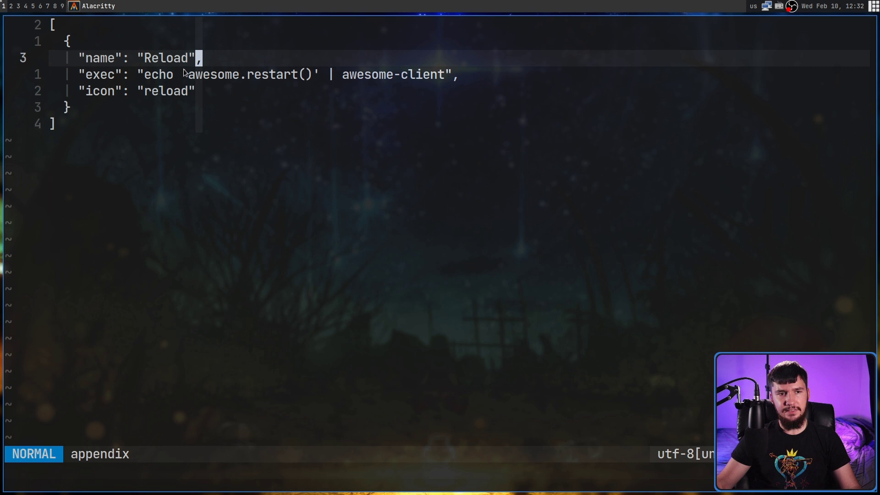
left_click_drag(141, 74, 449, 76)
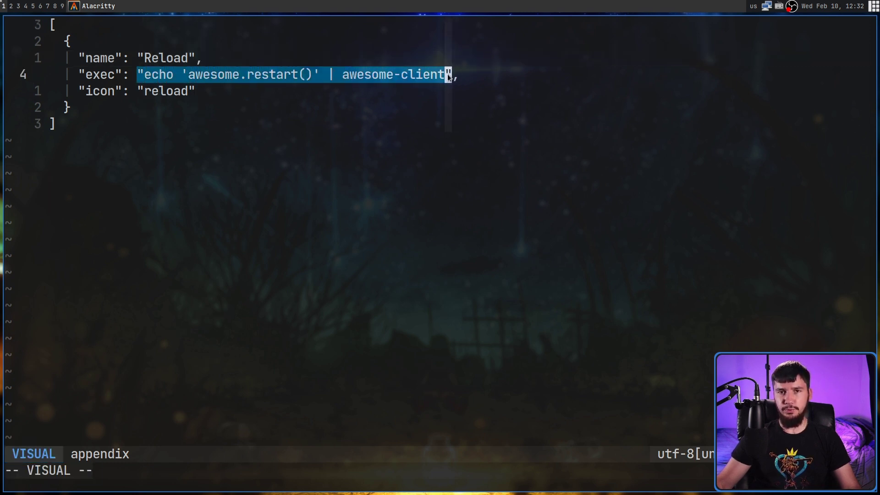
left_click_drag(195, 91, 81, 94)
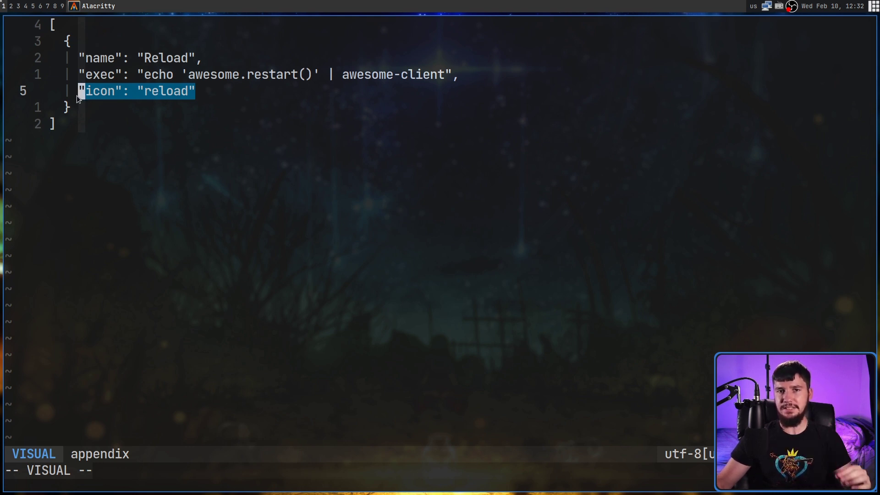
key("Escape")
- Copy the five-line Reload entry and paste a duplicate below it
key("k")
key("k")
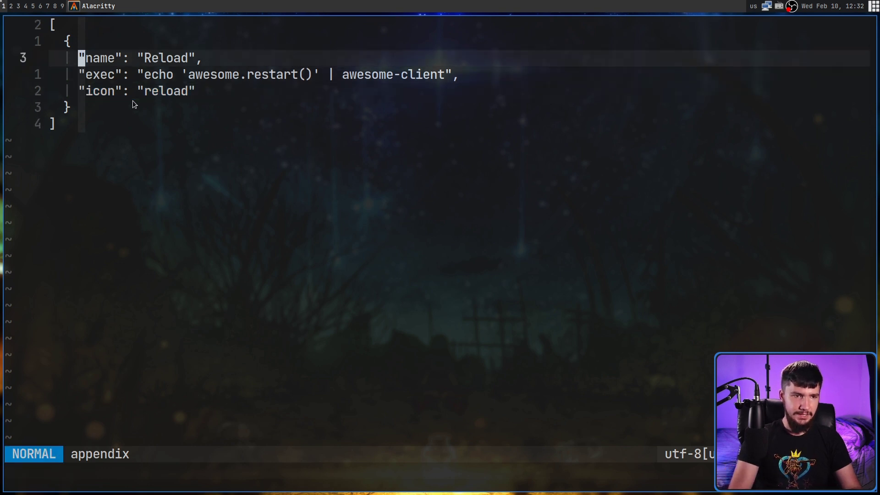
key("j")
key("j")
key("j")
key("shift+v")
key("k")
key("k")
key("k")
key("k")
key("y")
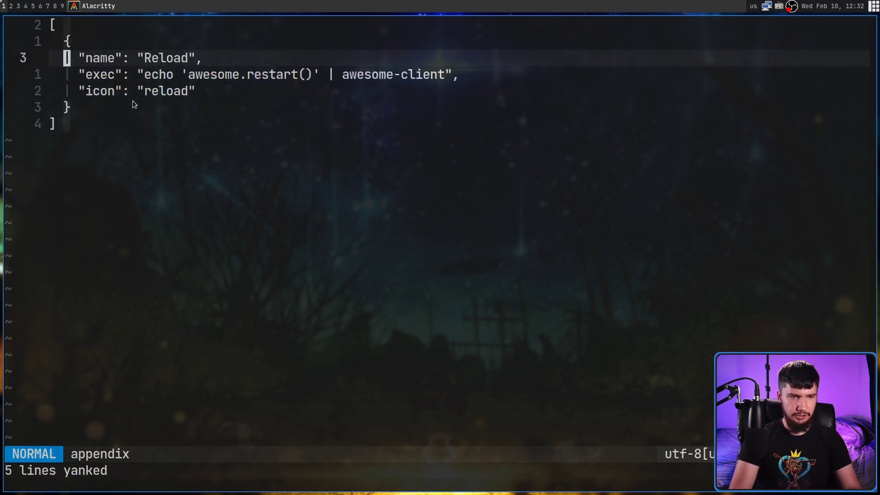
key("j")
key("j")
key("j")
key("j")
key("o")
key("Escape")
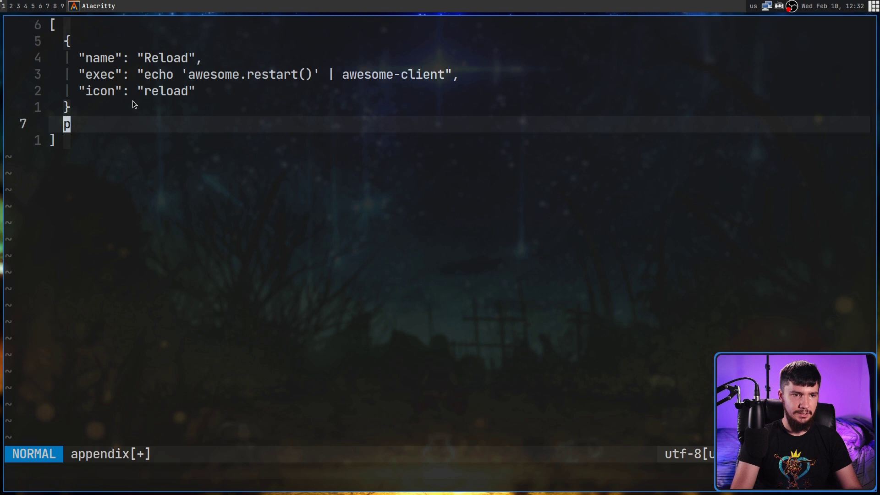
key("i")
key("Escape")
key("p")
- Remove the blank line and add a comma after the first entry's closing brace
key("k")
key("i")
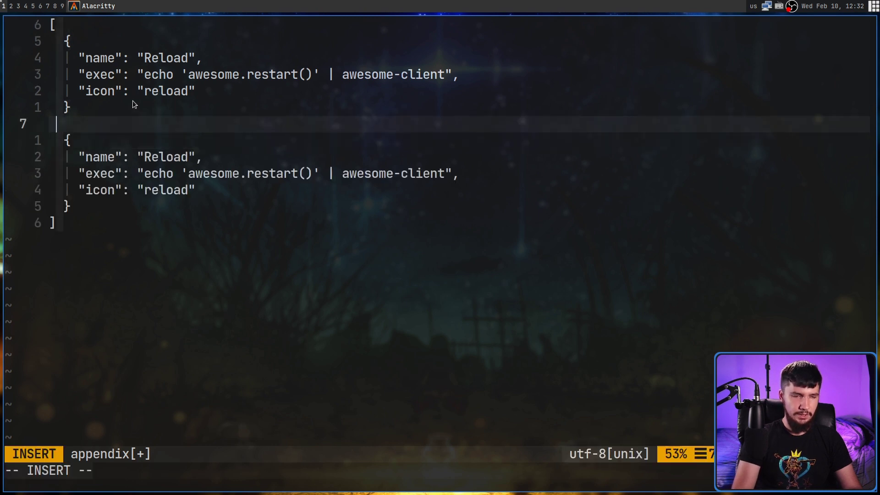
key("BackSpace")
type(",")
key("Escape")
- Rename the duplicated entry to 'Command2', save the file, and open a new terminal
key("j")
key("j")
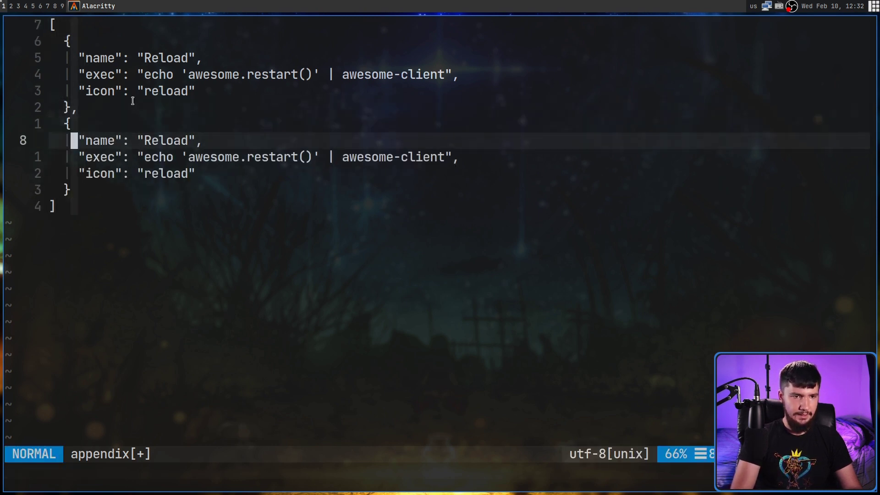
key("f")
key("d")
key("s")
key("BackSpace")
key("BackSpace")
key("BackSpace")
key("BackSpace")
key("BackSpace")
type("Command")
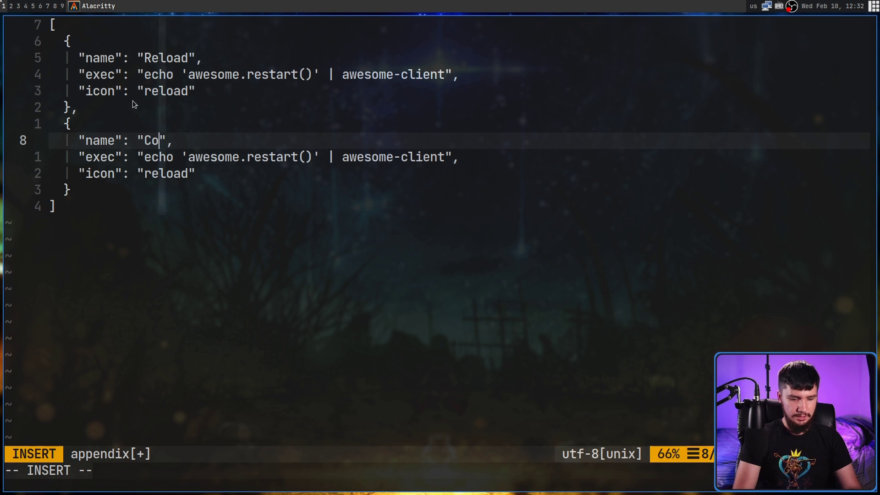
type("2")
key("Escape")
type(":w")
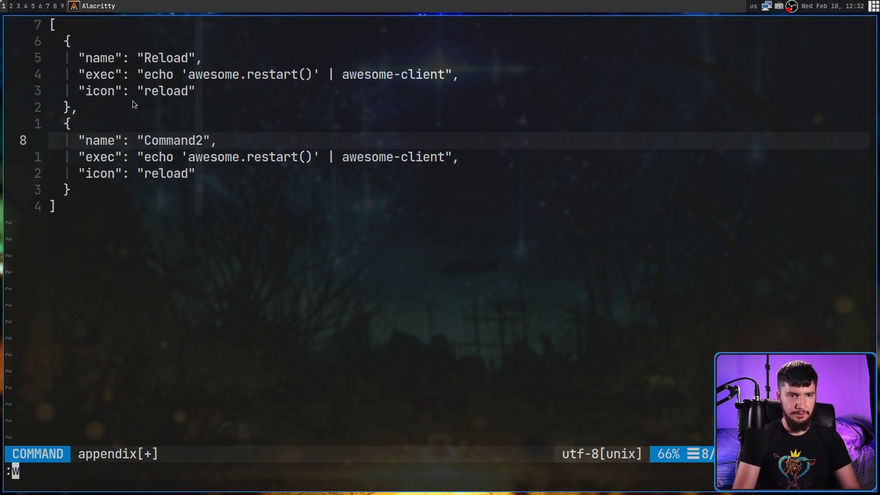
key("Return")
key("k")
key("k")
key("h")
key("super+Return")
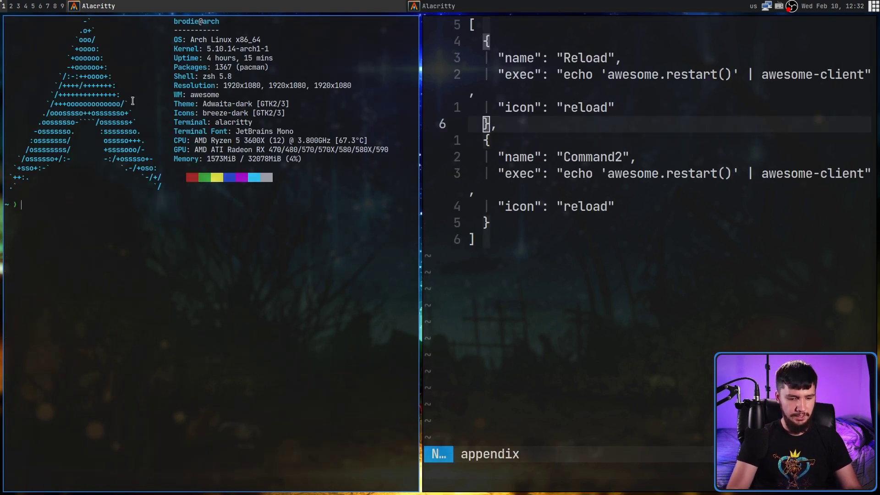
- Run 'sgtk-menu -n' to list the Reload and Command2 buttons
type("sgtk-")
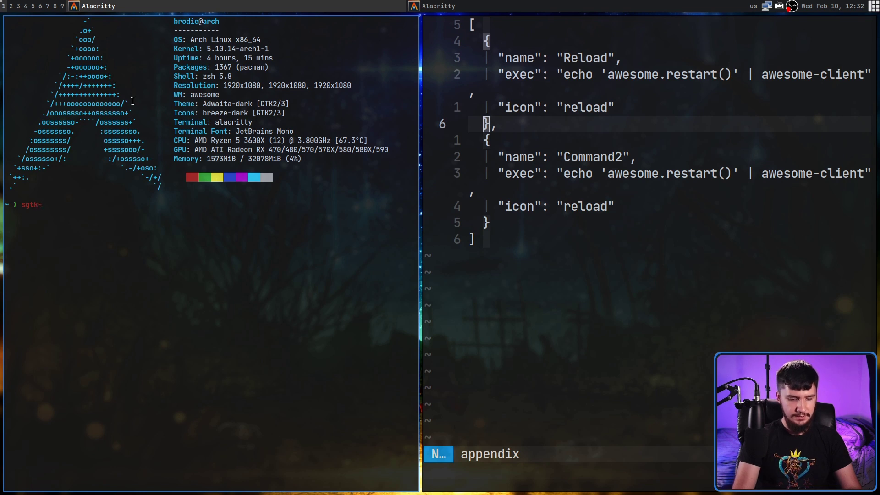
type("menu -n")
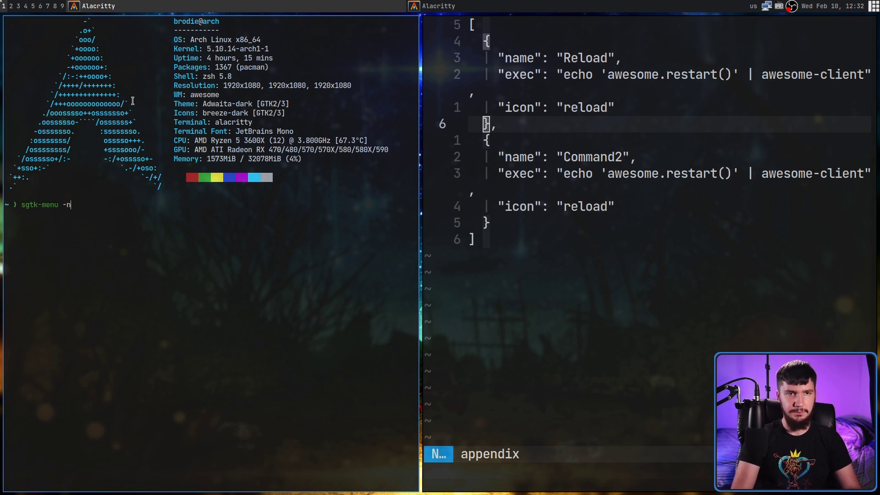
key("Return")
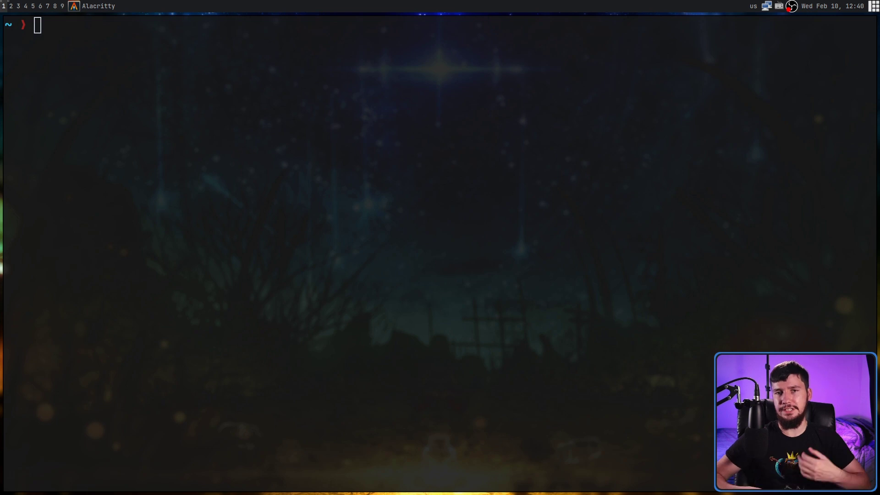
- Run sgtk-menu offset 100 pixels down with -y 100, then close the menu
left_click(80, 48)
type("sg")
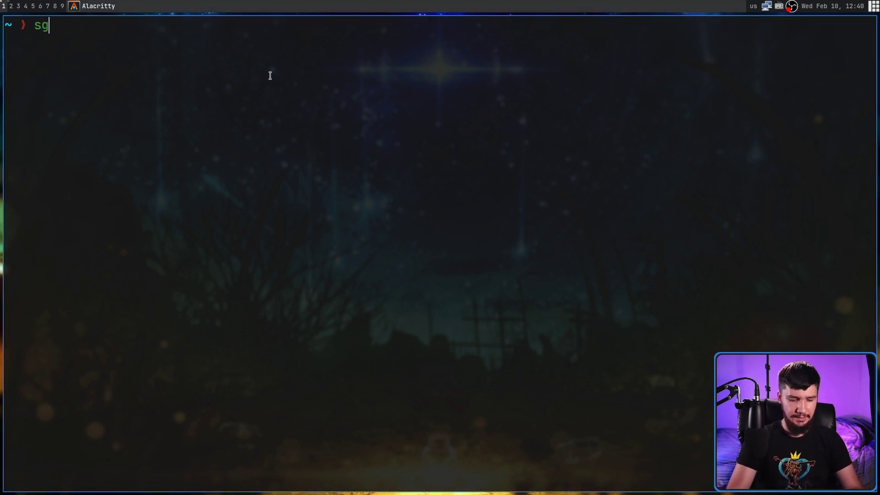
type("tk m")
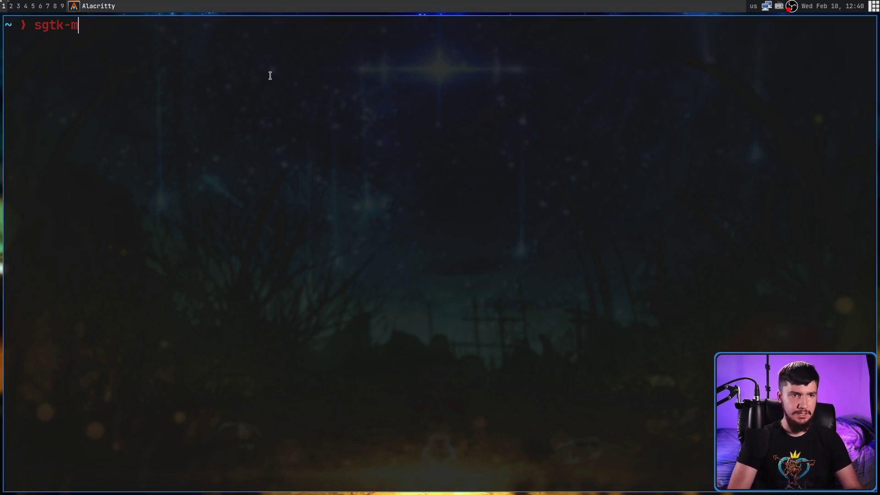
type("enu -y")
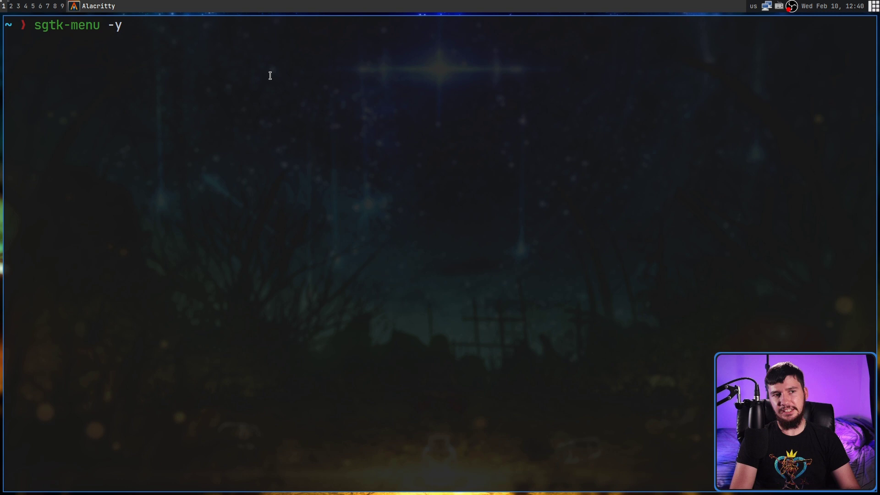
type(" 100")
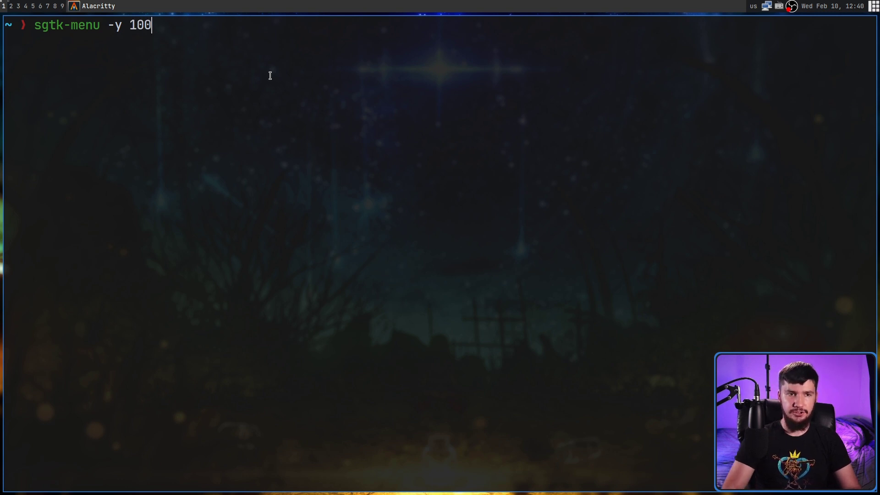
key("Return")
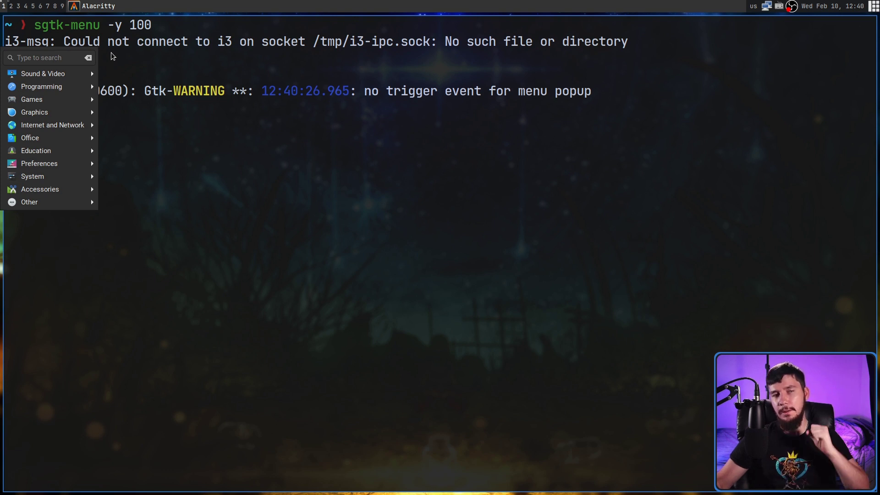
left_click(260, 92)
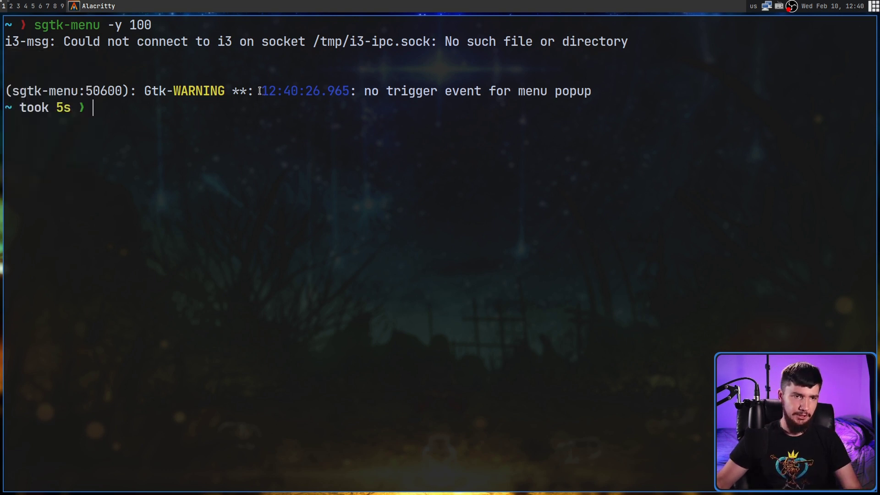
- Rerun the menu with -l de to show German category names, then close it
key("Up")
key("BackSpace")
key("BackSpace")
key("BackSpace")
key("BackSpace")
key("BackSpace")
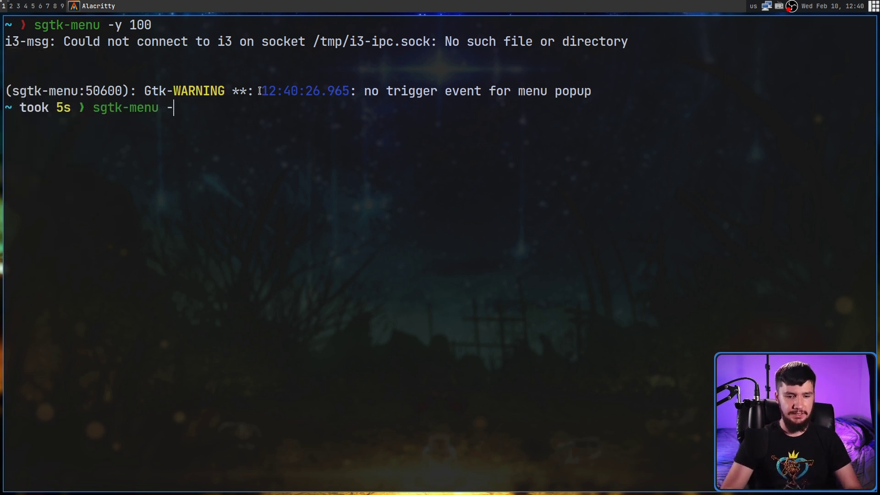
type("l")
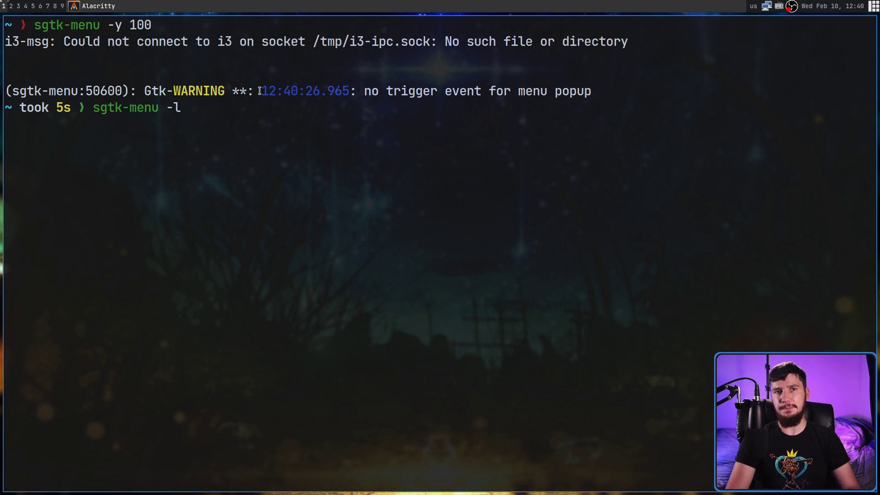
type(" de")
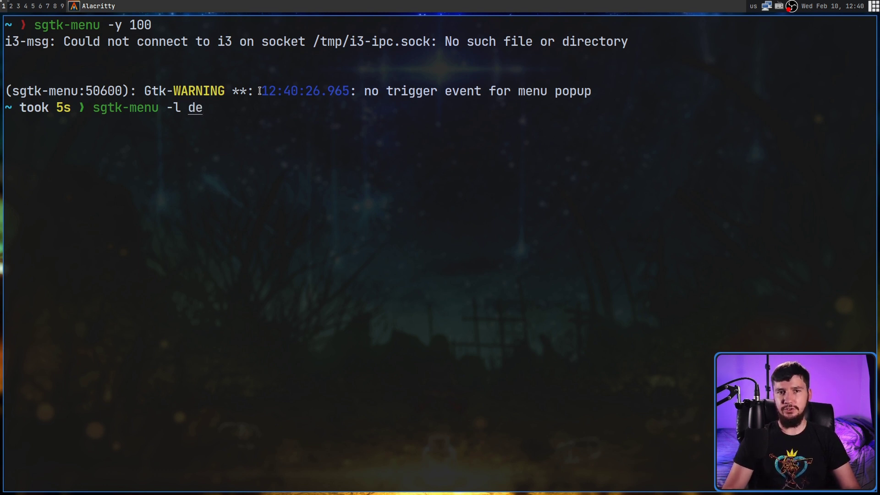
key("Return")
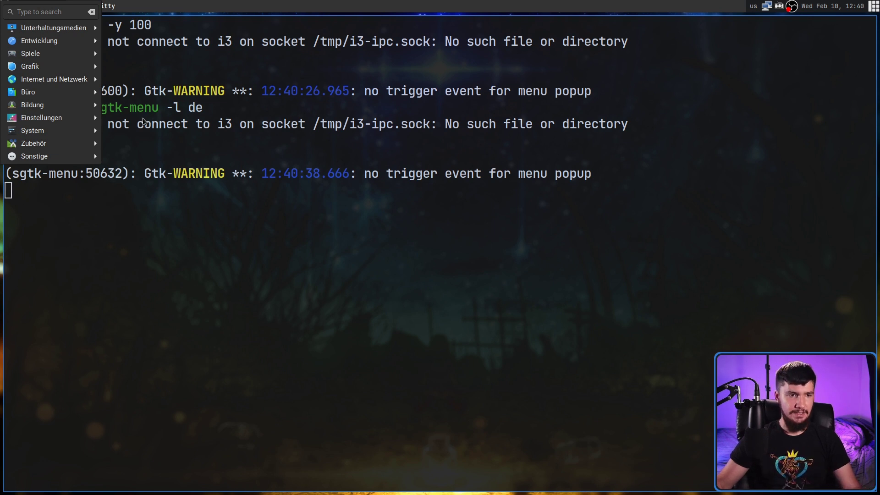
left_click(211, 131)
- Rerun the menu with -s 64 for 64-pixel icons and close it with Escape
key("Up")
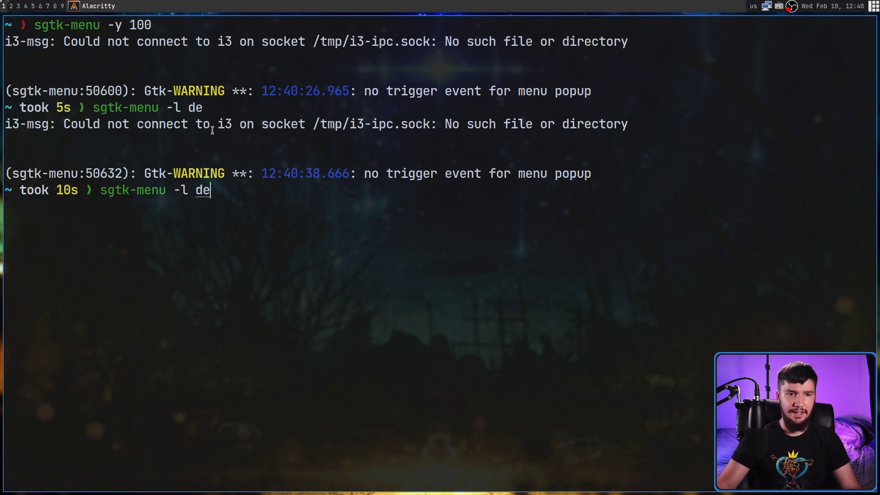
key("BackSpace")
key("BackSpace")
key("BackSpace")
key("BackSpace")
type("s")
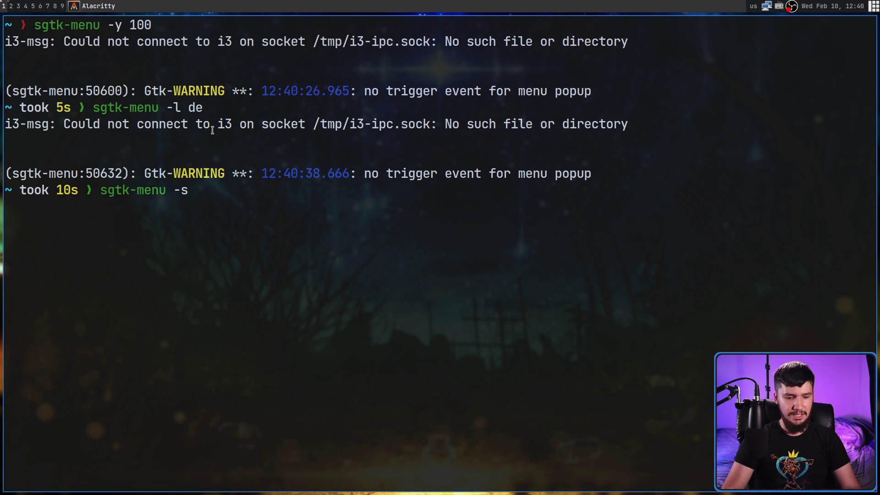
type(" 64")
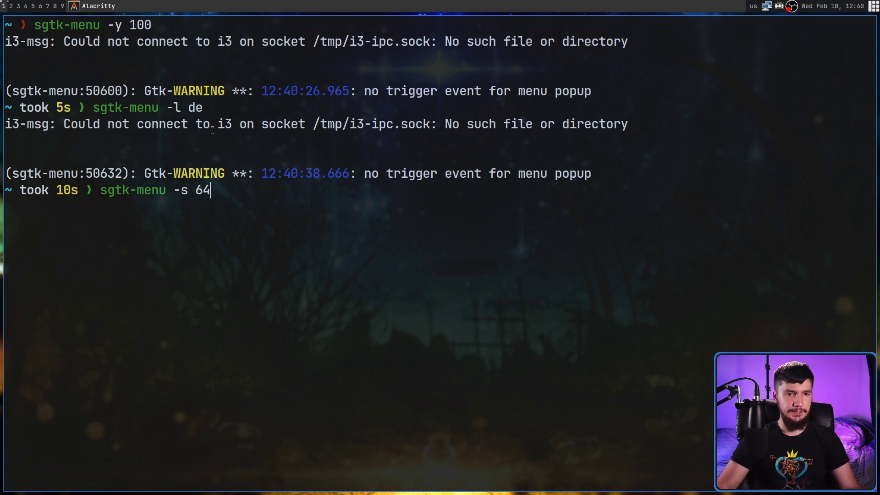
key("Return")
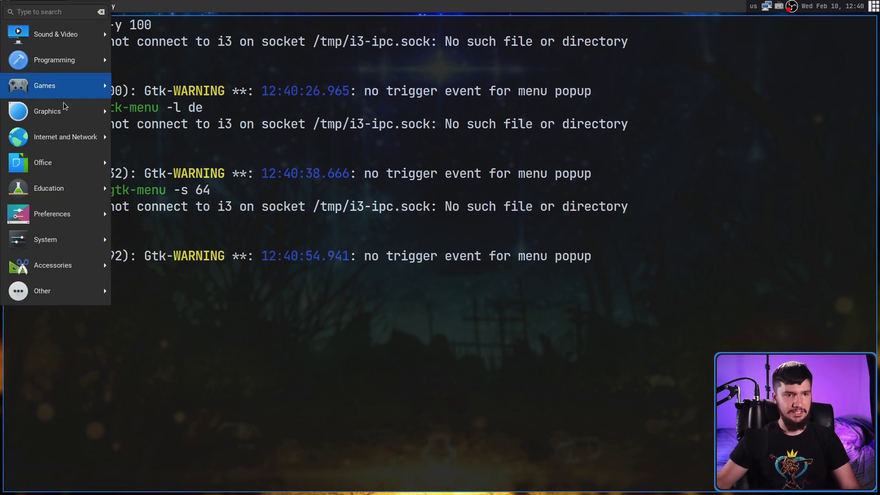
mouse_move(85, 251)
key("Escape")
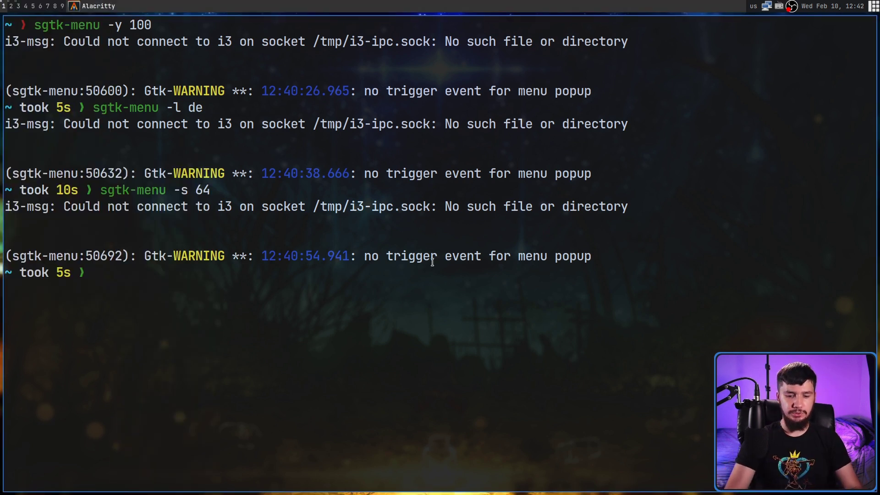
- Run sgtk-menu -b to anchor the menu at the bottom, then dismiss it
type("sgtk-")
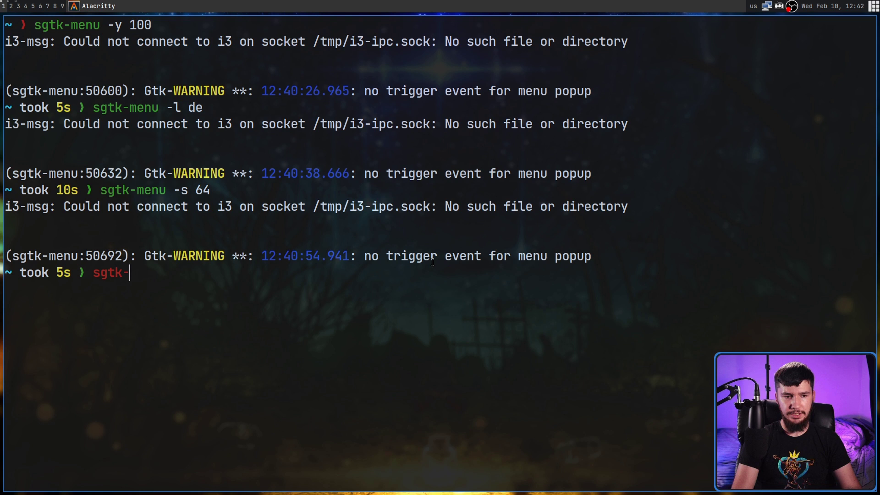
type("menu ")
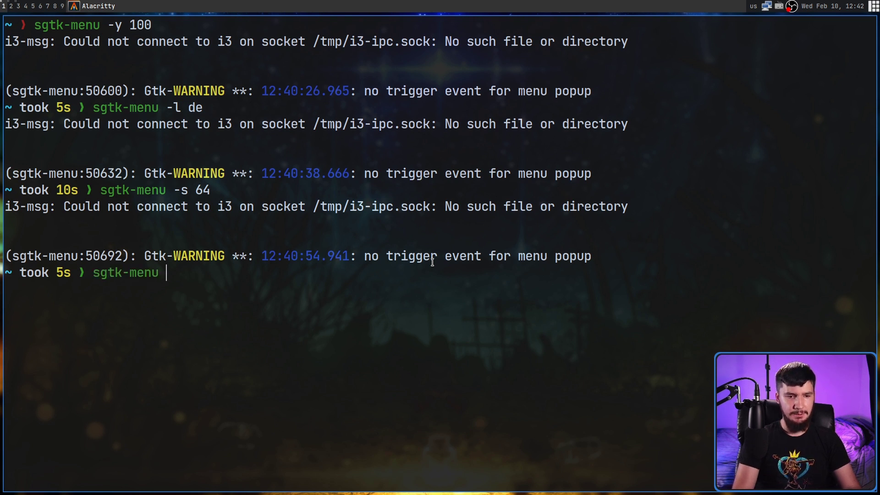
type("-b")
key("Return")
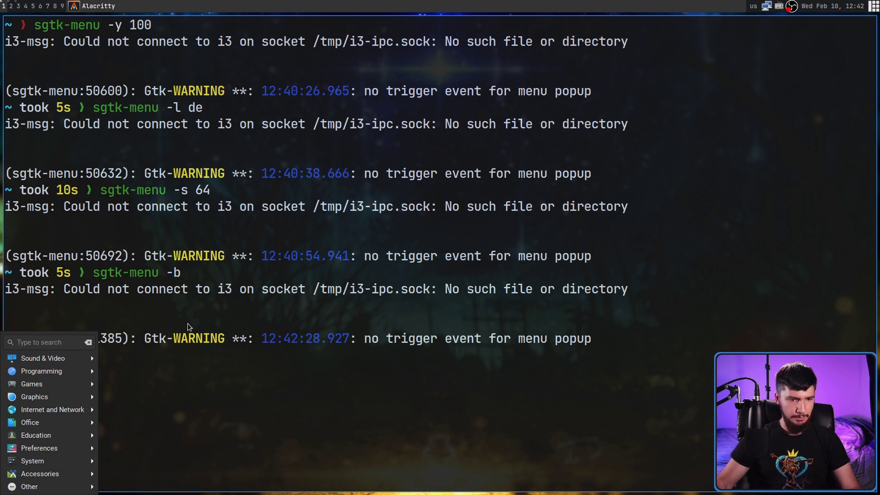
left_click(294, 320)
- Change the command to sgtk-menu -c to centre the menu, then dismiss it
key("Up")
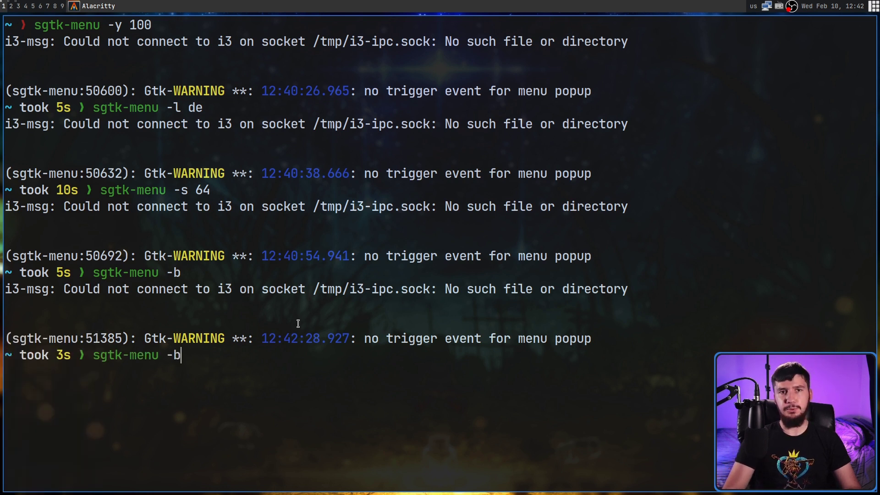
key("BackSpace")
type("c")
key("Return")
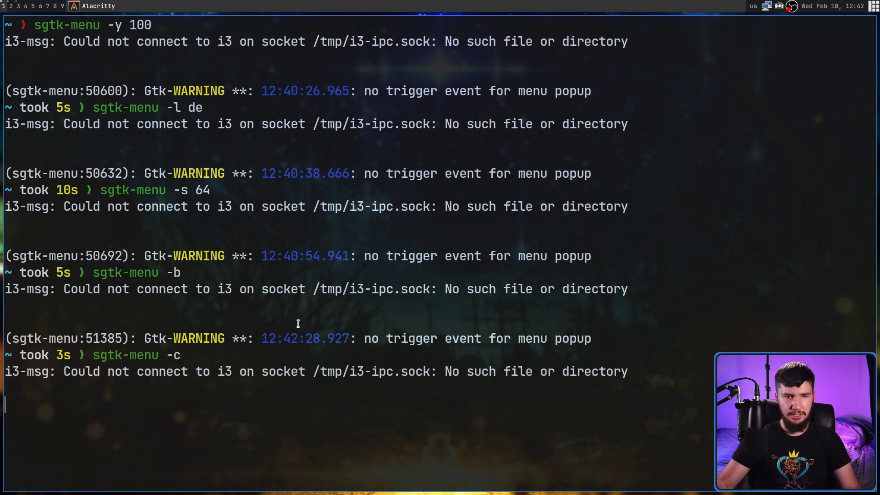
mouse_move(467, 221)
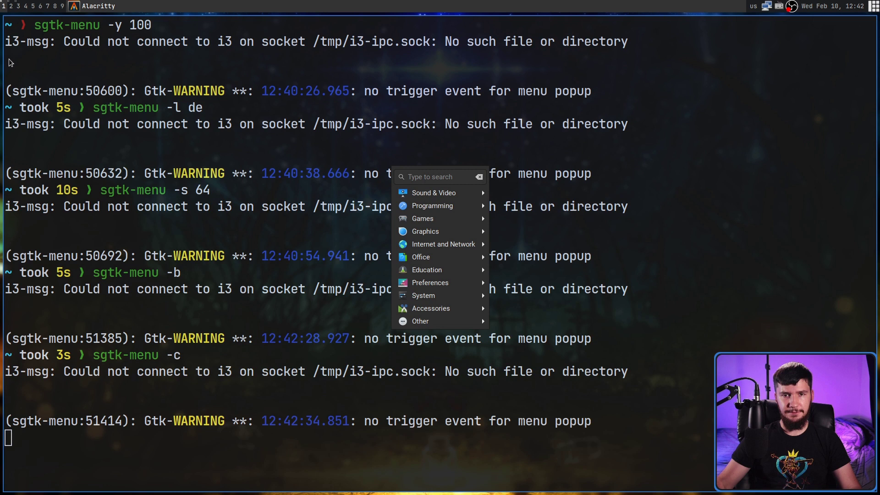
left_click(372, 167)
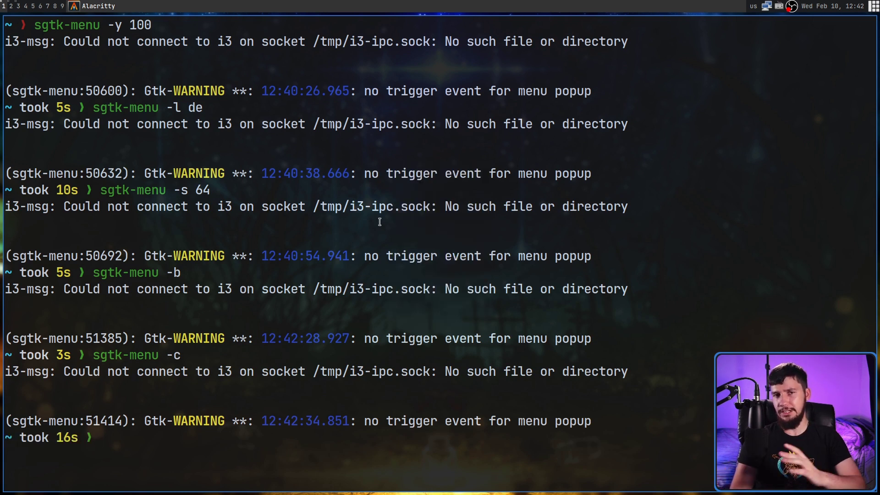
- Print sgtk-menu -h help and select the -d D menu delay and -o O opacity lines
type("sgtk")
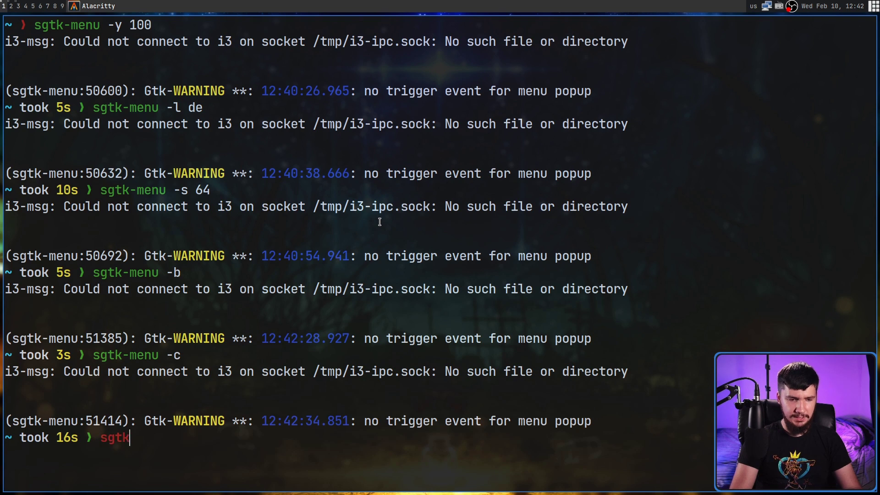
type("-menu -h")
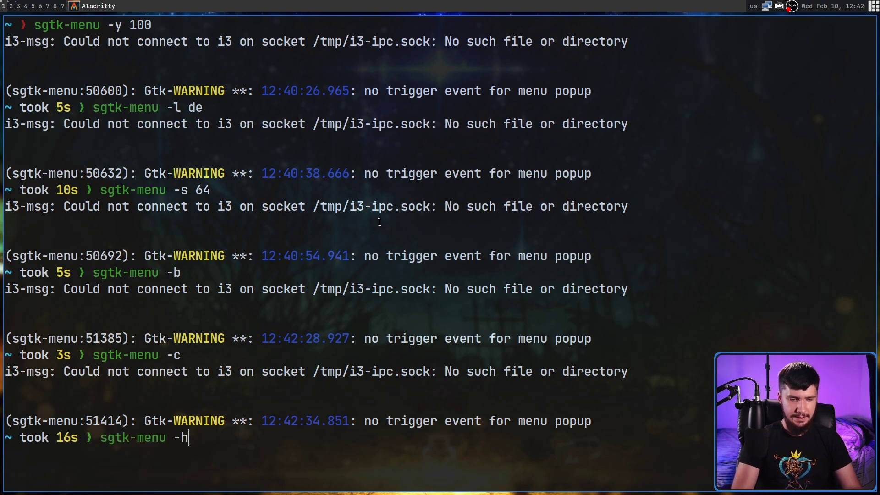
key("Return")
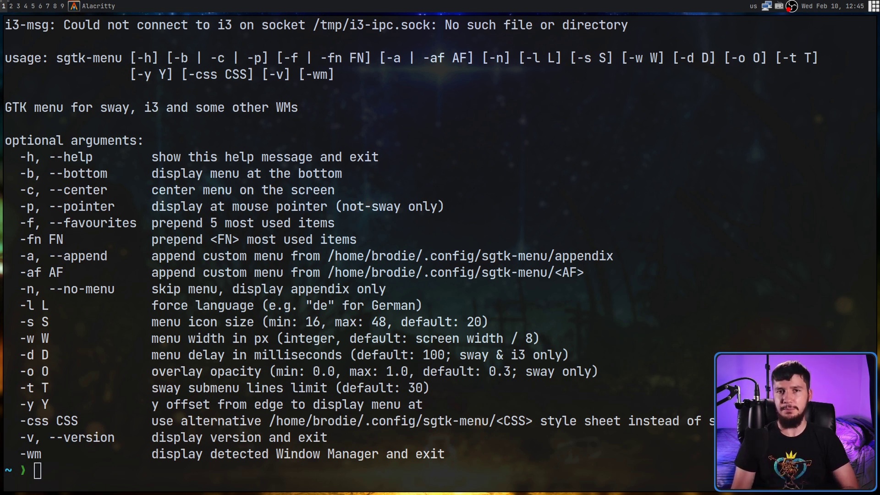
left_click(402, 288)
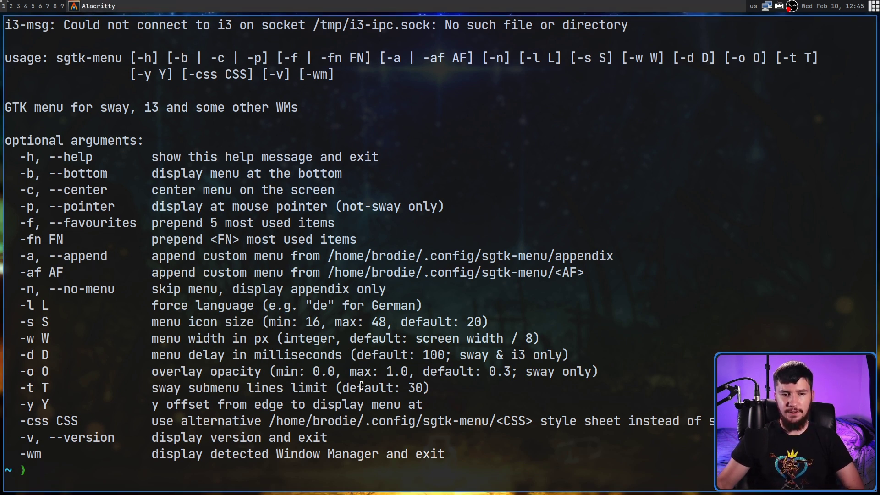
left_click_drag(605, 371, 110, 362)
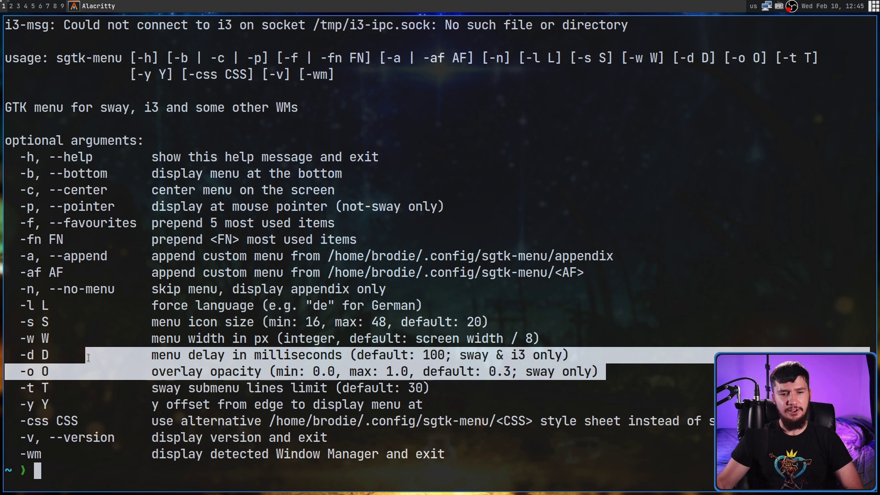
left_click_drag(89, 358, 5, 356)
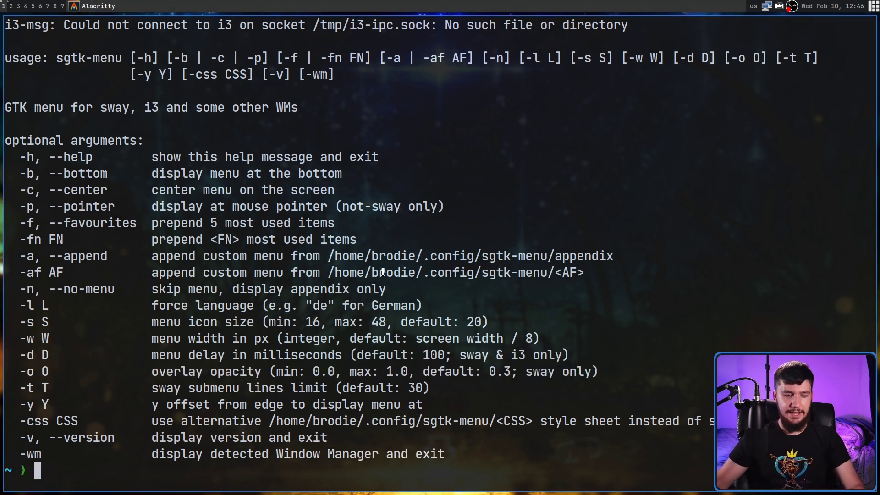
- Launch sgtk-dmenu from the launcher's sgtk matches
key("super+d")
type("sgtk")
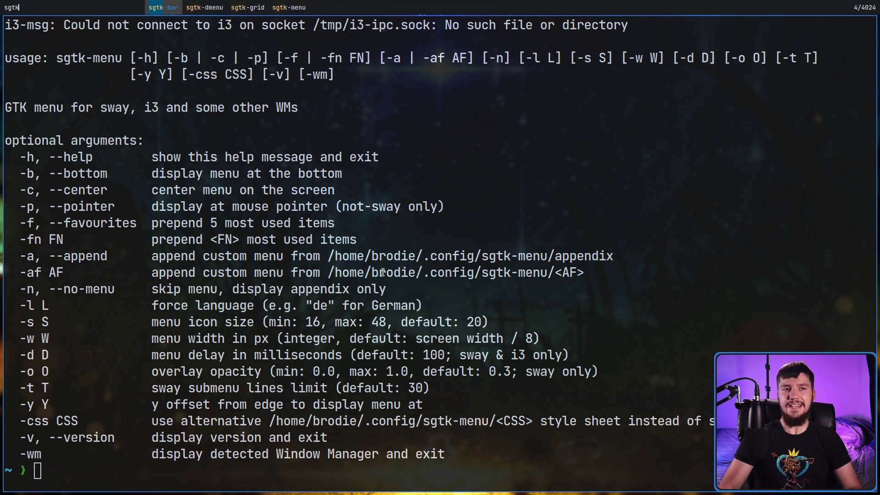
key("Right")
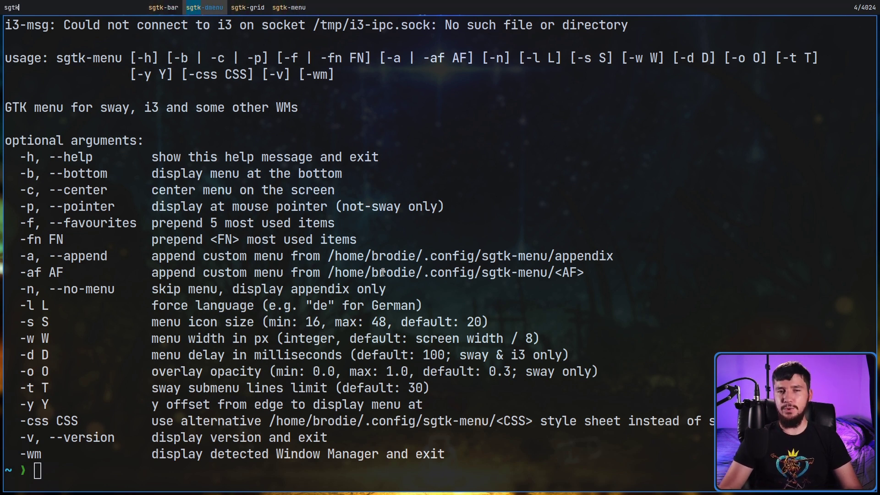
key("Return")
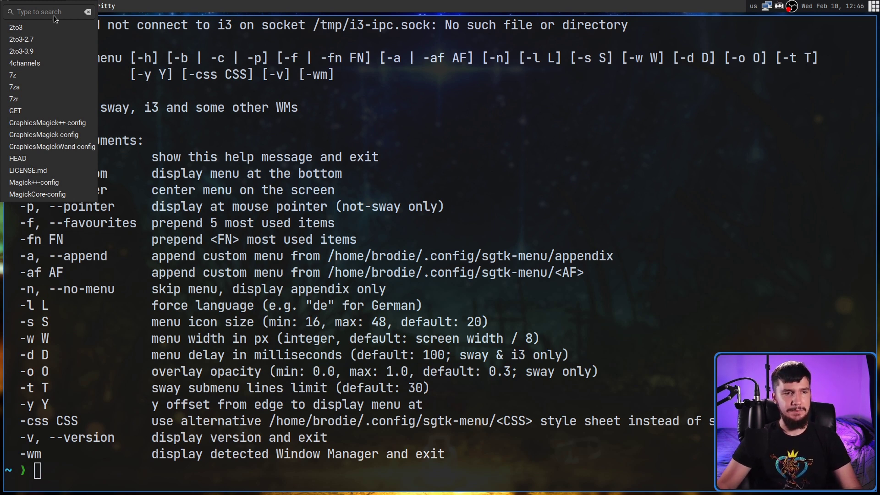
- Filter sgtk-dmenu by 'st', scroll down the results, and close it without launching anything
type("st")
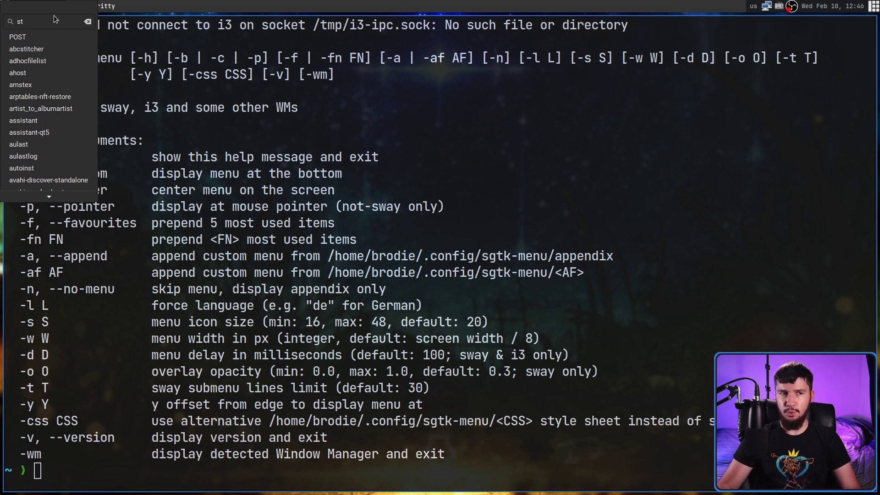
key("Down")
key("Down")
key("Down")
key("Down")
key("Down")
key("Down")
key("Down")
key("Down")
key("Down")
key("Down")
key("Down")
key("Down")
key("Down")
key("Down")
key("Down")
key("Down")
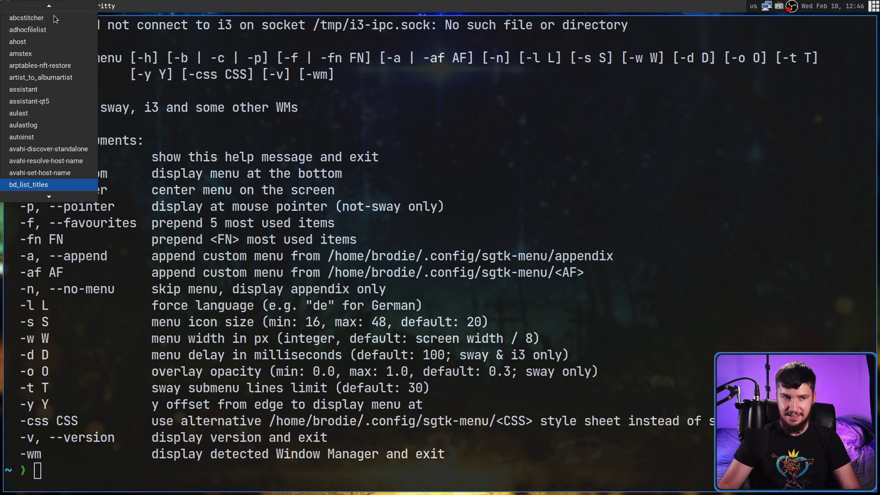
key("Down")
key("Down")
key("Down")
key("Down")
key("Down")
key("Down")
key("Down")
key("Down")
key("Down")
key("Down")
key("Down")
key("Down")
key("Down")
key("Down")
key("Down")
key("Down")
key("Down")
key("Down")
key("Down")
key("Down")
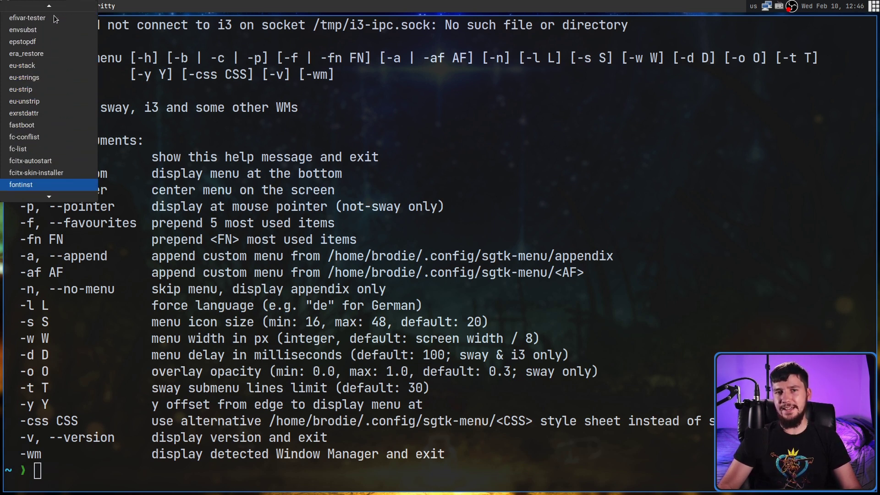
key("Down")
key("Down")
key("Down")
key("Down")
key("Down")
key("Down")
key("Down")
key("Down")
key("Down")
key("Down")
key("Down")
key("Down")
key("Down")
key("Down")
key("Down")
key("Down")
key("Down")
key("Down")
key("Down")
key("Down")
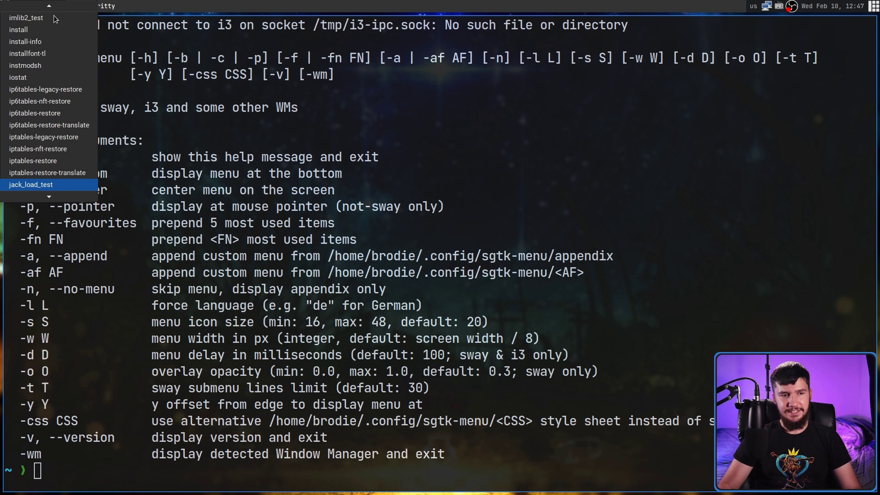
key("Down")
key("Down")
key("Down")
key("Down")
key("Down")
key("Down")
key("Down")
key("Down")
key("Down")
key("Down")
key("Down")
key("Down")
key("Down")
key("Down")
key("Down")
key("Down")
key("Down")
key("Down")
key("Down")
key("Down")
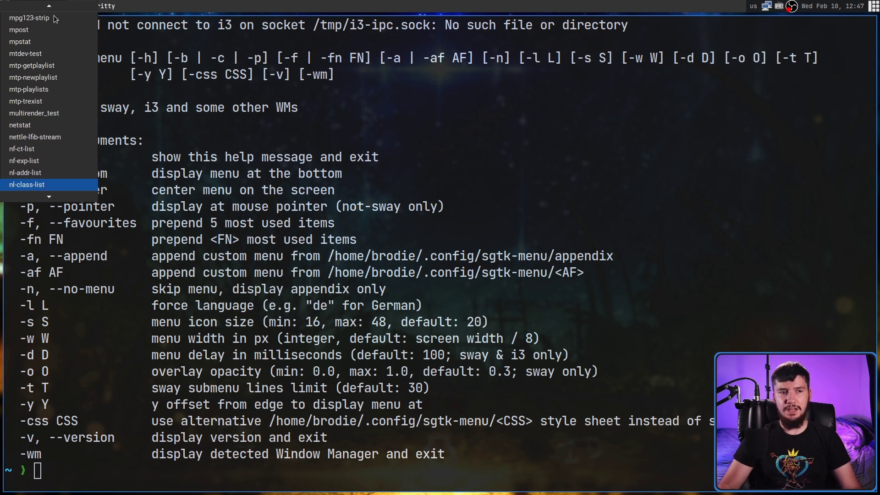
key("Down")
key("Down")
key("Down")
key("Down")
key("Down")
key("Down")
key("Down")
key("Down")
key("Down")
key("Down")
key("Down")
key("Down")
key("Down")
key("Down")
key("Down")
key("Down")
key("Down")
key("Down")
key("Down")
key("Down")
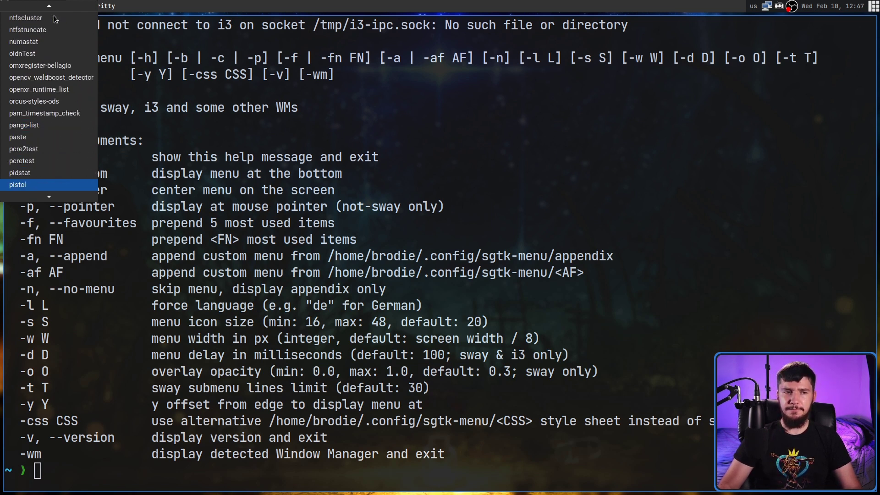
key("Down")
key("Down")
key("Down")
key("Down")
key("Down")
key("Down")
key("Down")
key("Down")
key("Down")
key("Down")
key("Down")
key("Down")
key("Down")
key("Down")
key("Down")
key("Down")
key("Down")
key("Down")
key("Down")
key("Down")
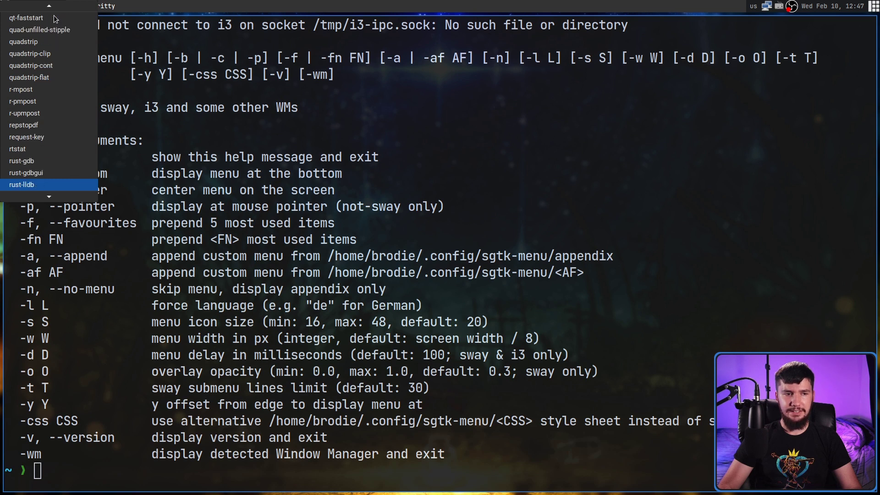
key("Down")
key("Down")
key("Down")
key("Down")
key("Down")
key("Down")
key("Down")
key("Down")
key("Down")
key("Down")
key("Down")
key("Down")
key("Down")
key("Down")
key("Down")
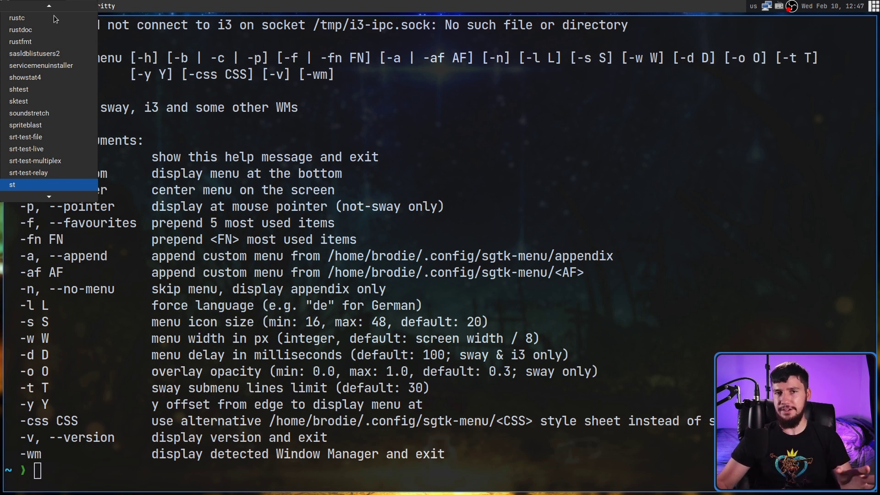
key("Escape")
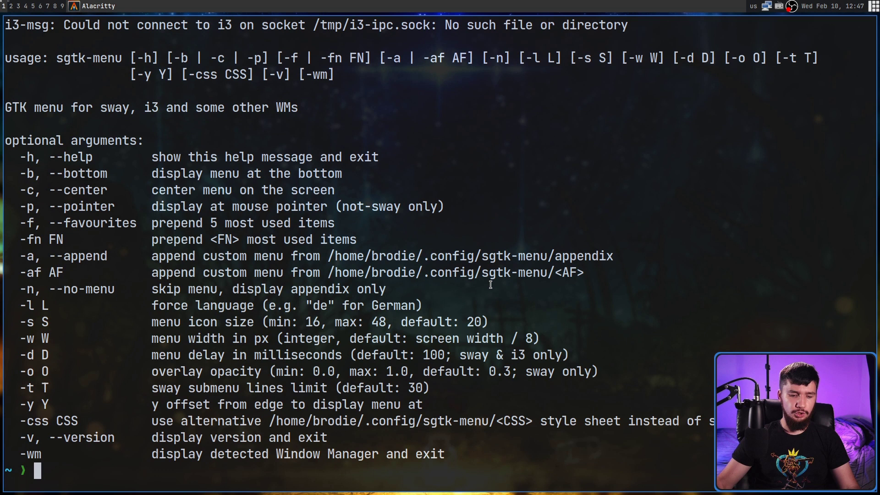
key("super+d")
- Open sgtk-dmenu from the 'sgt' launcher matches and close its app list
type("sgtl")
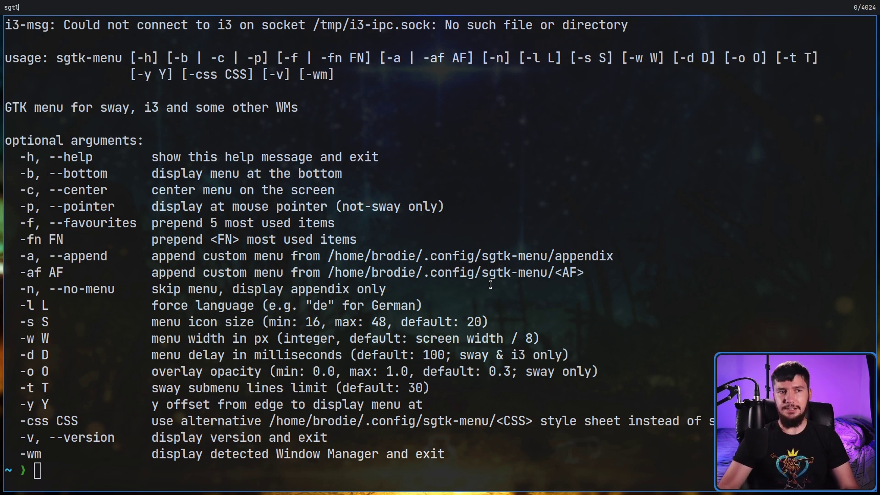
key("BackSpace")
key("Return")
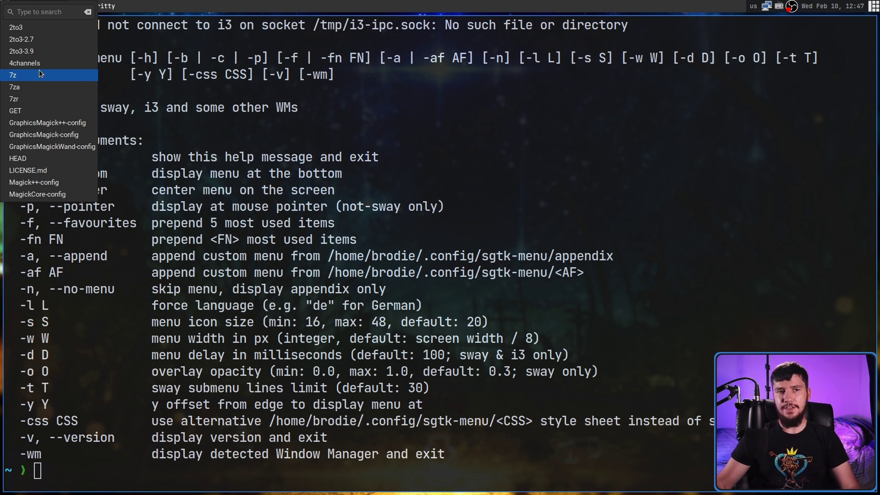
key("Escape")
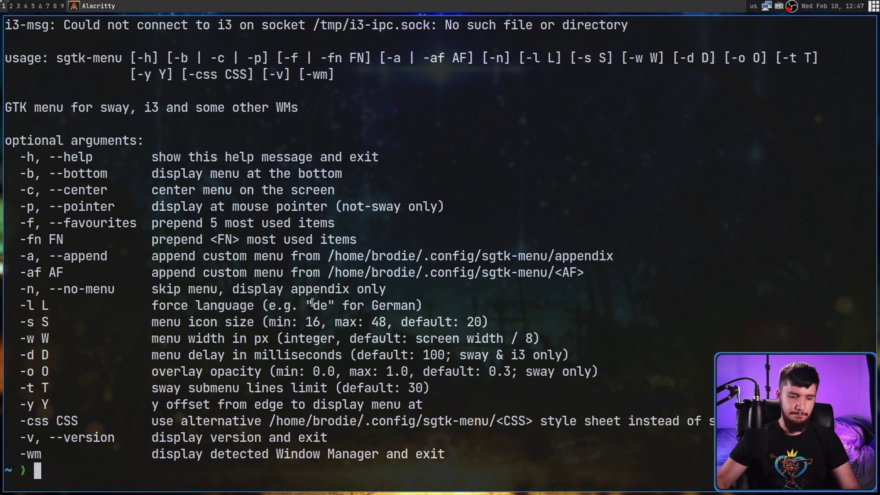
- Run sgtk-dmenu -h in the terminal to print its options list
type("sgtk-")
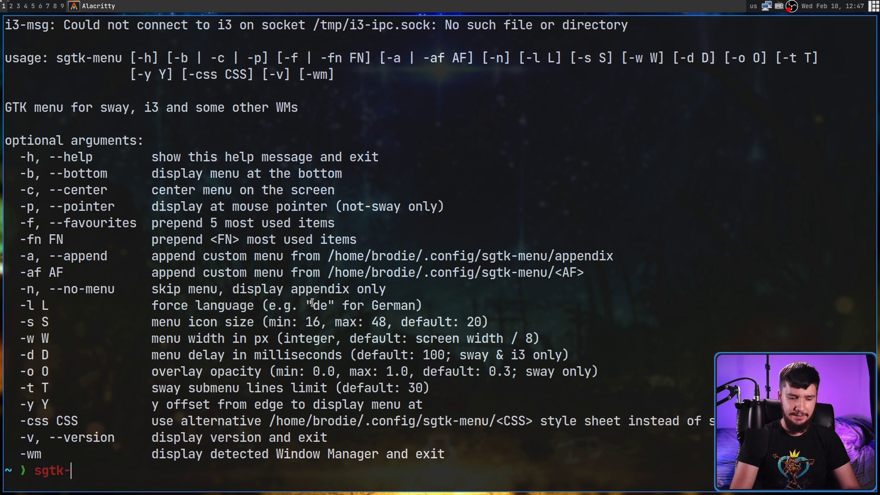
type("menu")
key("BackSpace")
key("BackSpace")
key("BackSpace")
key("BackSpace")
type("dm")
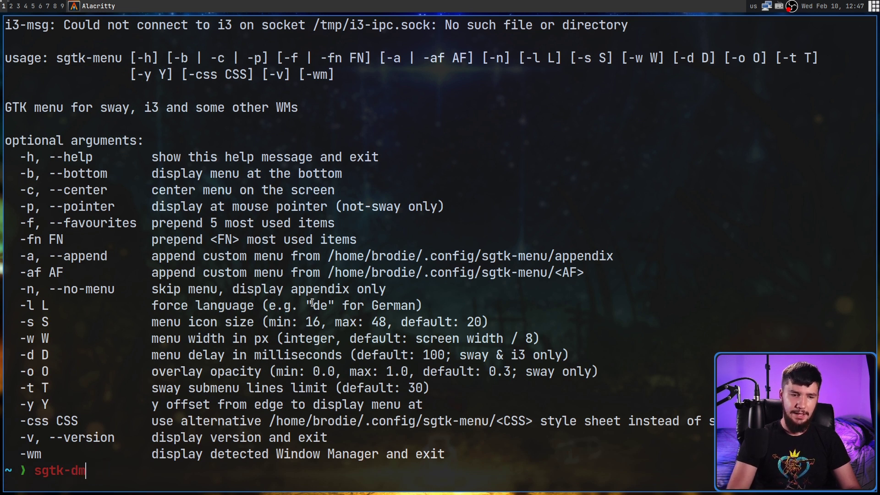
type("enu -")
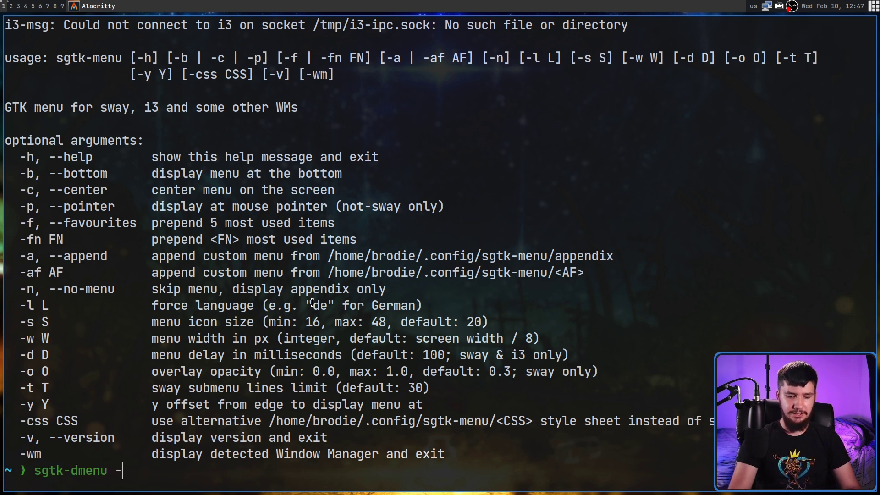
type("h")
key("Return")
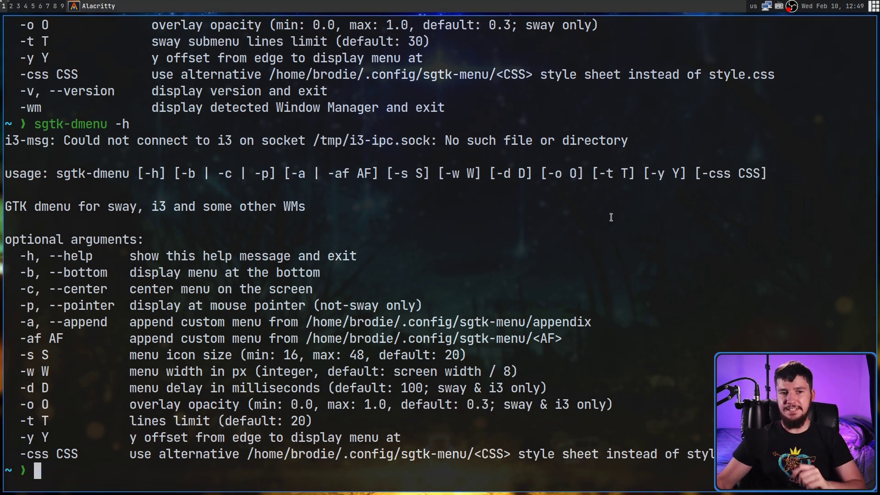
key("super+d")
- Launch sgtk-bar from the 'sgt' matches and dismiss its Lock/Logout/Reboot/Shutdown bar
type("sgtk")
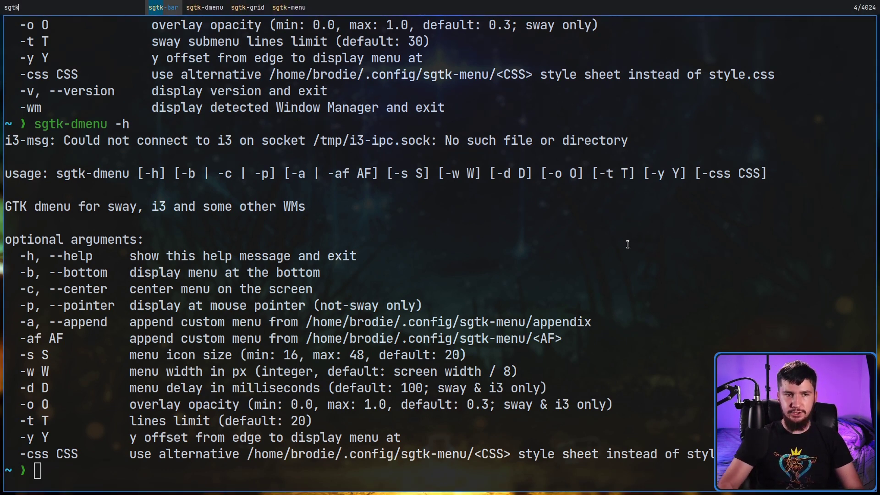
key("Right")
key("Right")
key("Left")
key("Left")
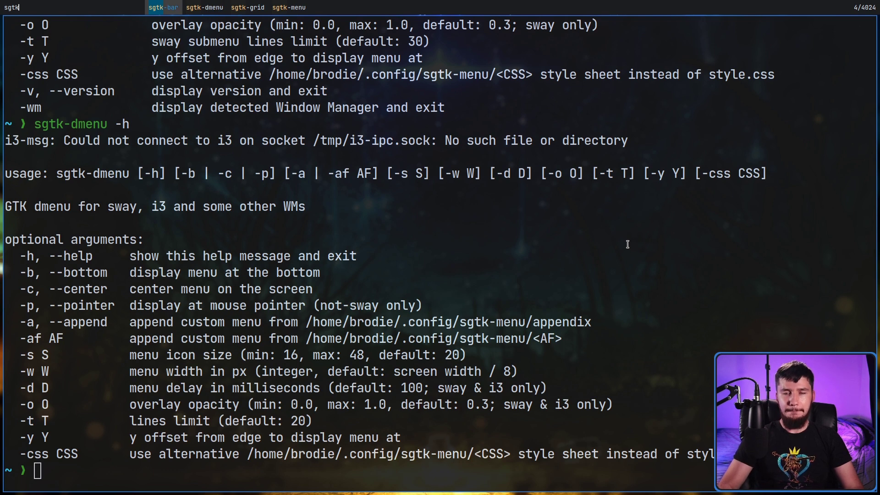
key("Return")
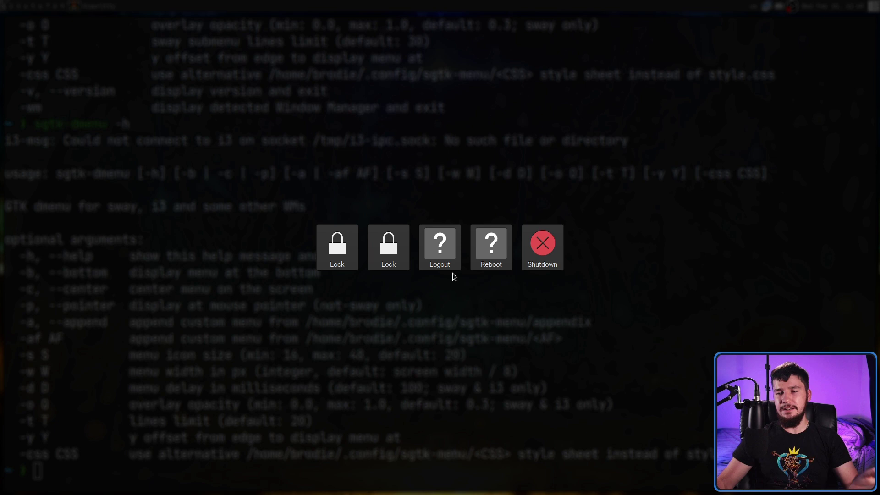
left_click(460, 307)
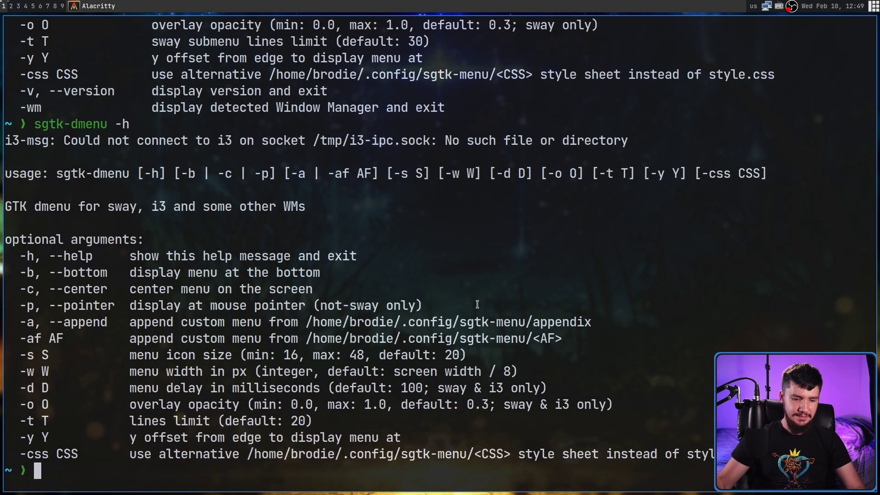
- Use lf to navigate to ~/.config/sgtk-menu and open the exit file in Neovim
type("lf")
key("Return")
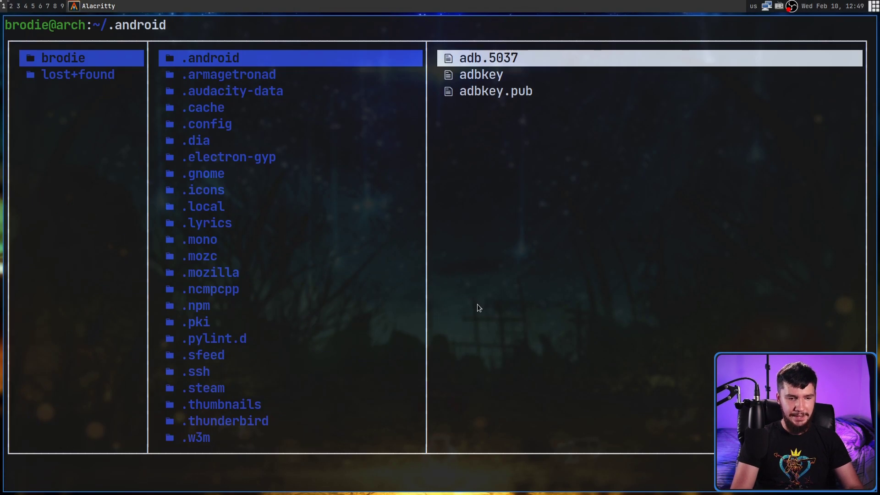
key("g")
key("c")
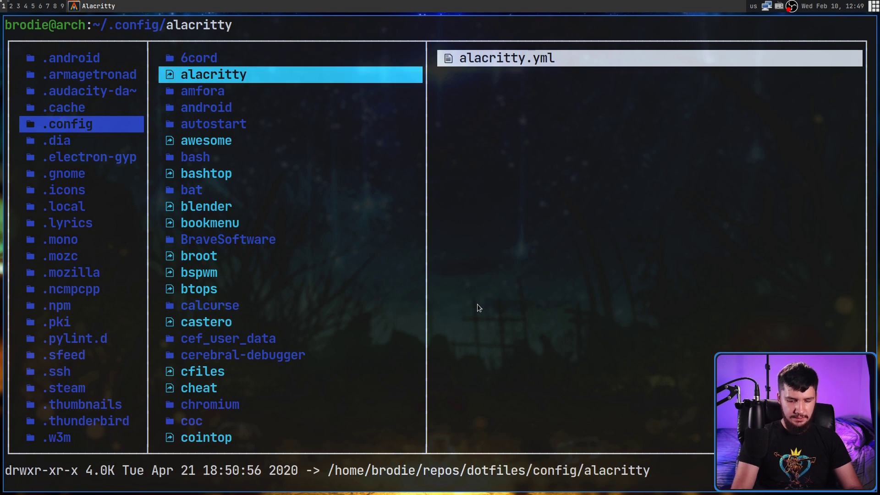
key("slash")
type("sgt")
key("Return")
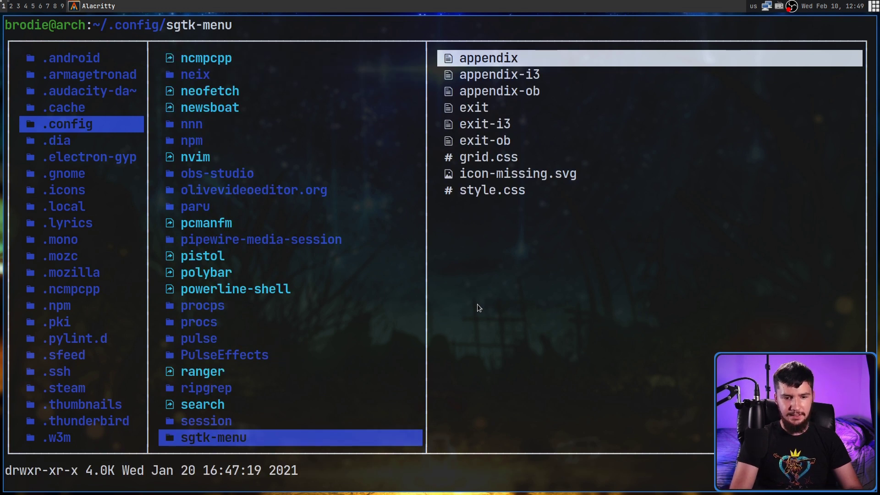
key("l")
key("j")
key("j")
key("j")
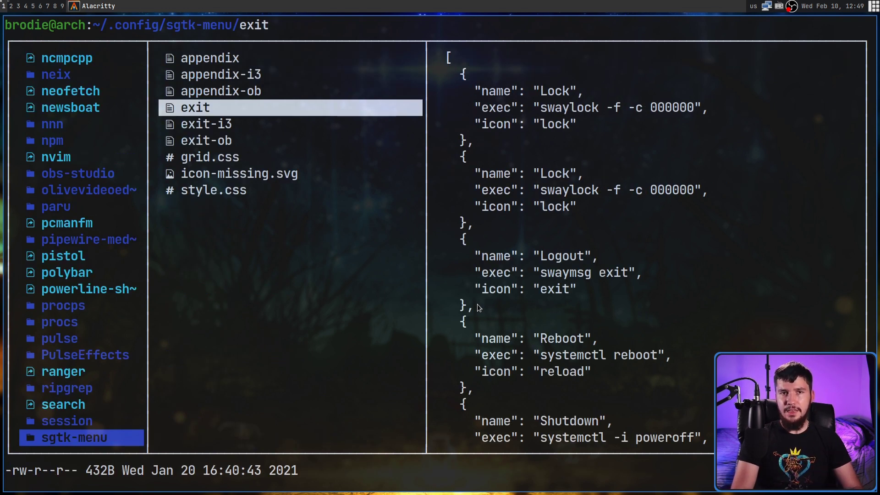
key("l")
- Rename the first button entry from Lock to Alacritty
key("j")
key("j")
key("j")
key("j")
key("j")
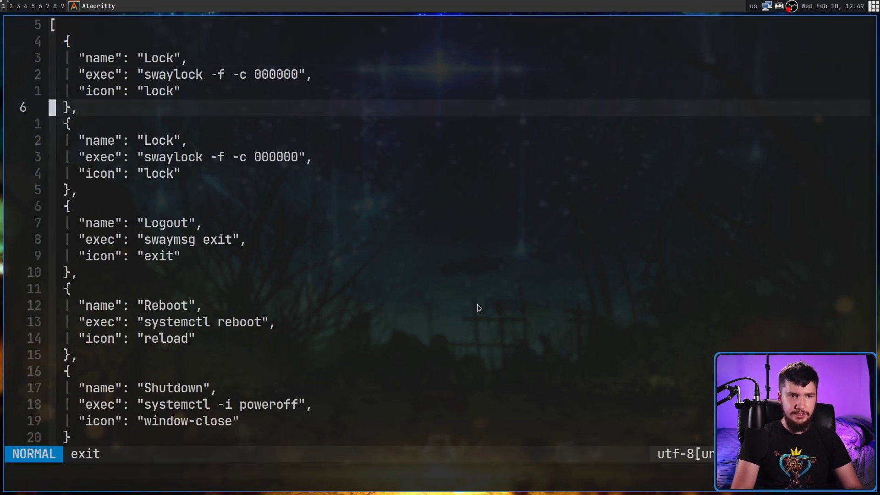
key("j")
key("j")
key("j")
key("j")
key("j")
key("j")
key("j")
key("j")
key("j")
key("j")
key("j")
key("j")
key("j")
key("j")
key("j")
key("j")
key("j")
key("j")
key("j")
key("j")
key("k")
key("k")
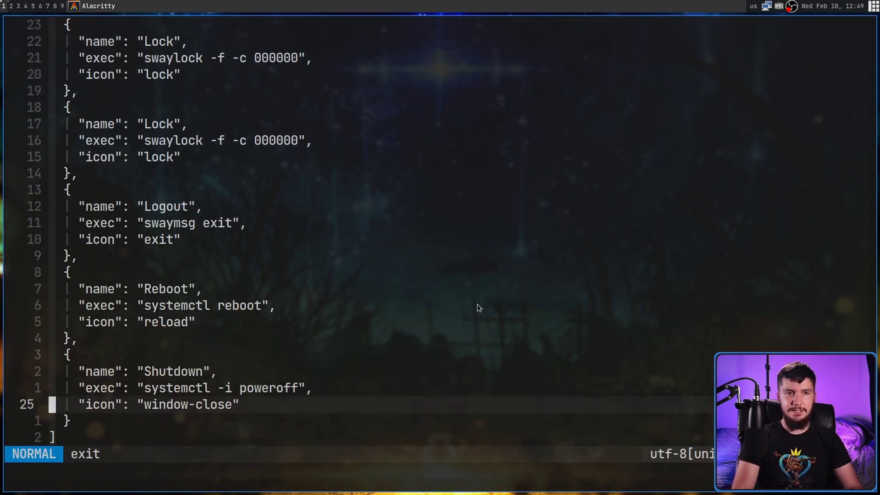
key("k")
key("k")
key("k")
key("k")
key("k")
key("k")
key("k")
key("k")
key("k")
key("k")
key("k")
key("k")
key("k")
key("k")
key("k")
key("k")
key("k")
key("k")
key("k")
key("k")
key("j")
key("j")
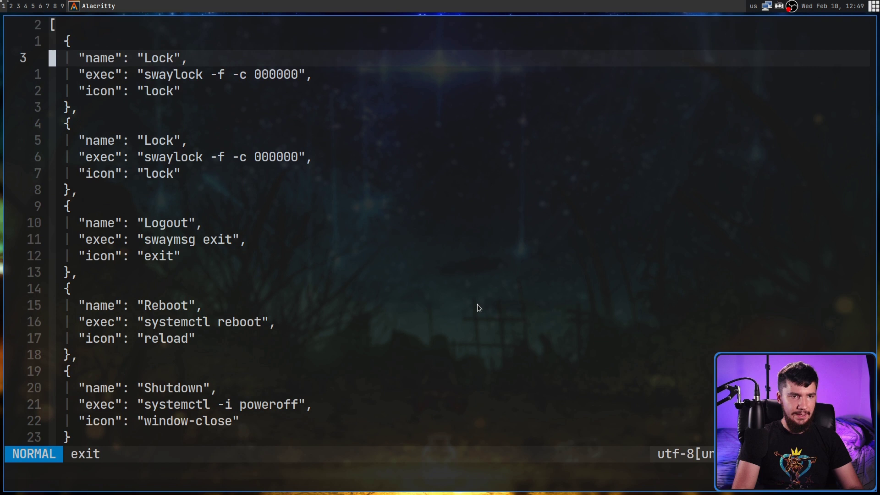
key("$")
key("h")
key("i")
key("BackSpace")
key("BackSpace")
key("BackSpace")
key("BackSpace")
type("Al")
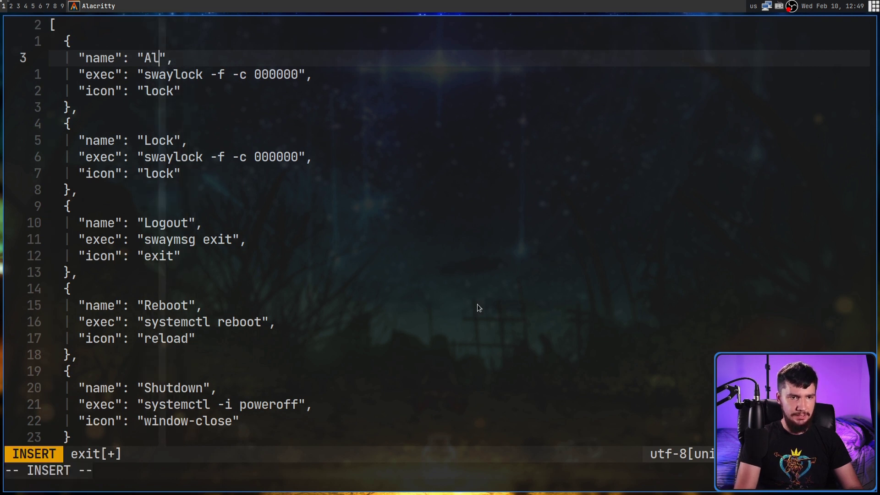
type("acritty")
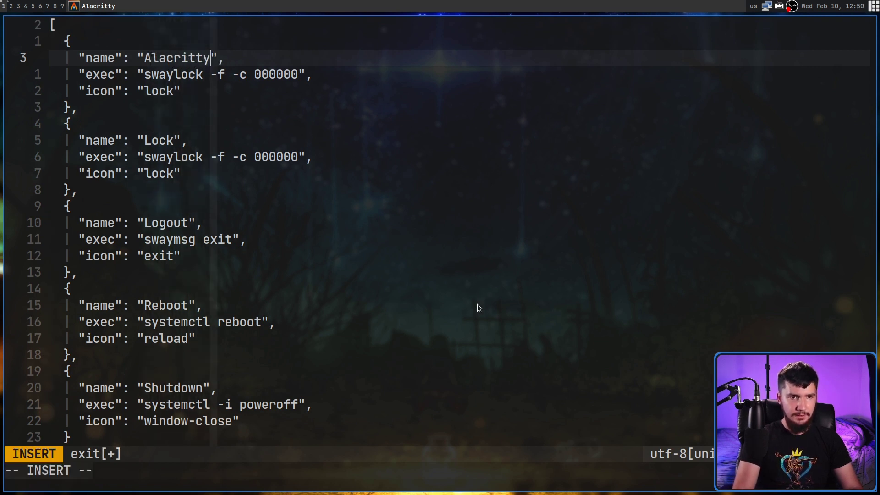
key("Escape")
key("j")
- Delete the swaylock command on the exec line and start typing 'alacr'
key("A")
key("Left")
key("Left")
key("BackSpace")
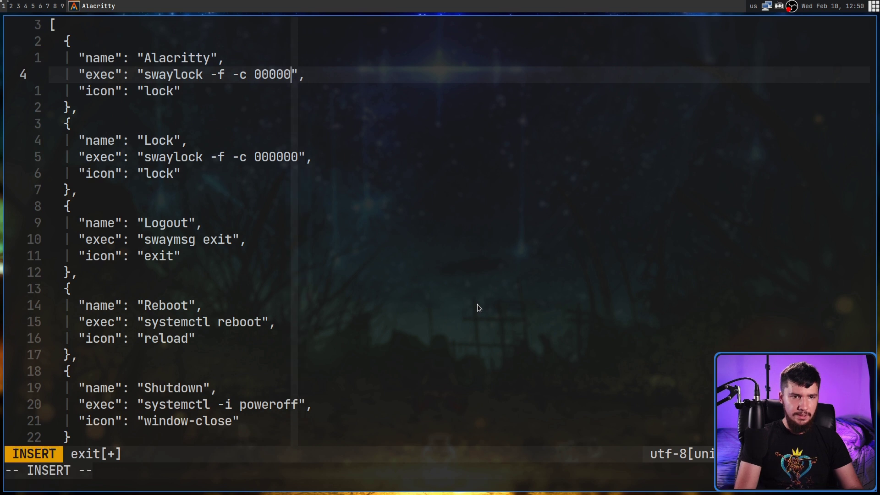
key("BackSpace")
key("BackSpace")
key("BackSpace")
key("BackSpace")
key("BackSpace")
key("BackSpace")
key("BackSpace")
key("BackSpace")
key("BackSpace")
key("BackSpace")
key("BackSpace")
key("BackSpace")
key("BackSpace")
key("BackSpace")
key("BackSpace")
key("BackSpace")
key("BackSpace")
key("BackSpace")
key("BackSpace")
key("BackSpace")
type("ala")
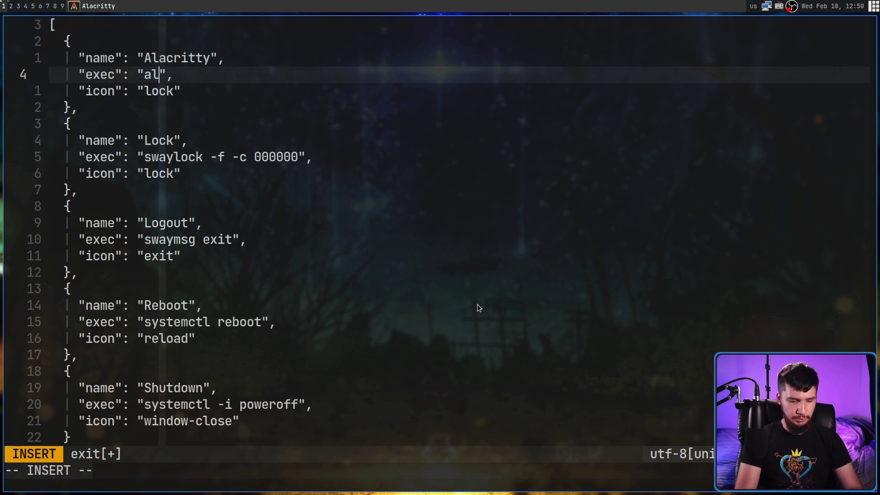
type("cr")
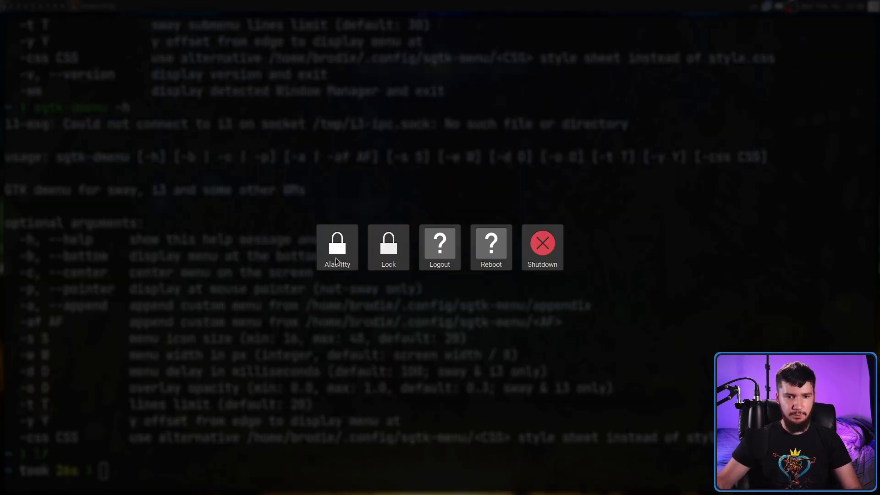
- Launch Alacritty from the bar, swap the terminals, and type sgtk-bar -bf after trying other options
left_click(337, 251)
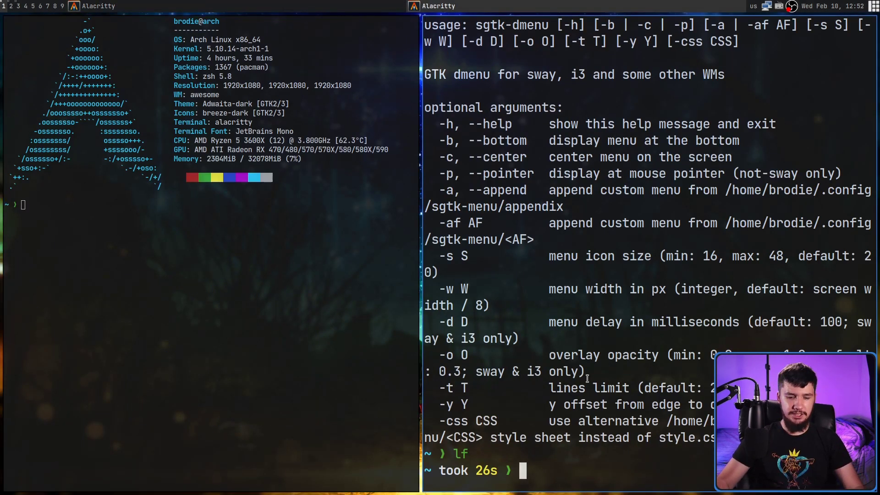
key("super+ctrl+Return")
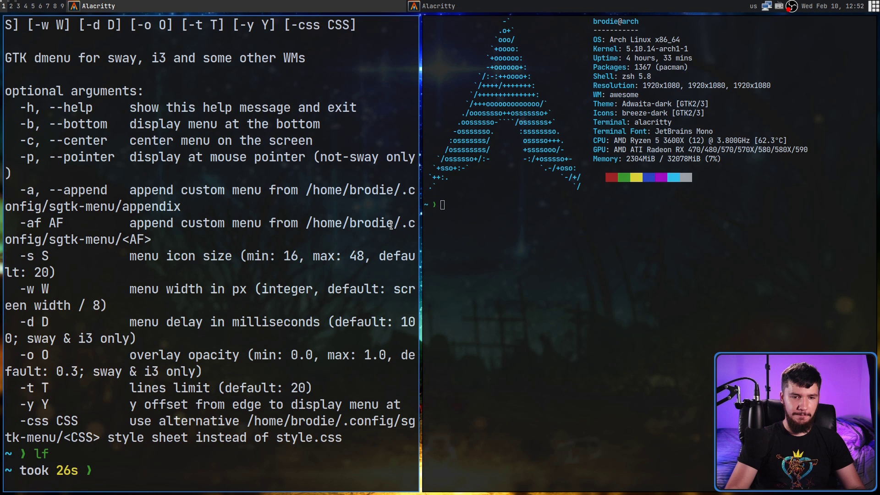
type("sgt")
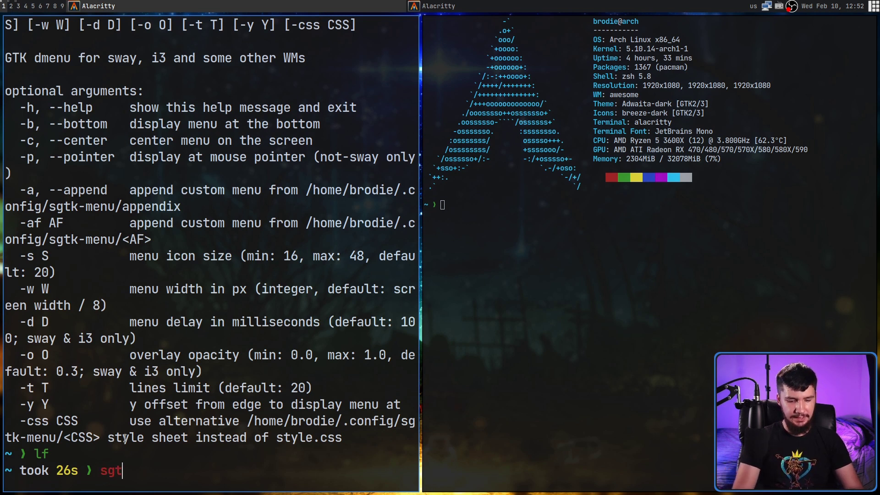
type("k-bar -p")
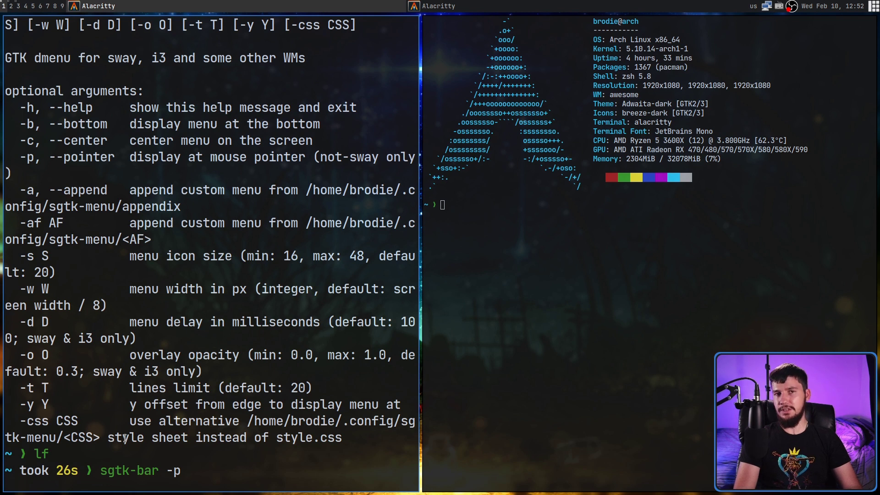
key("BackSpace")
type("b")
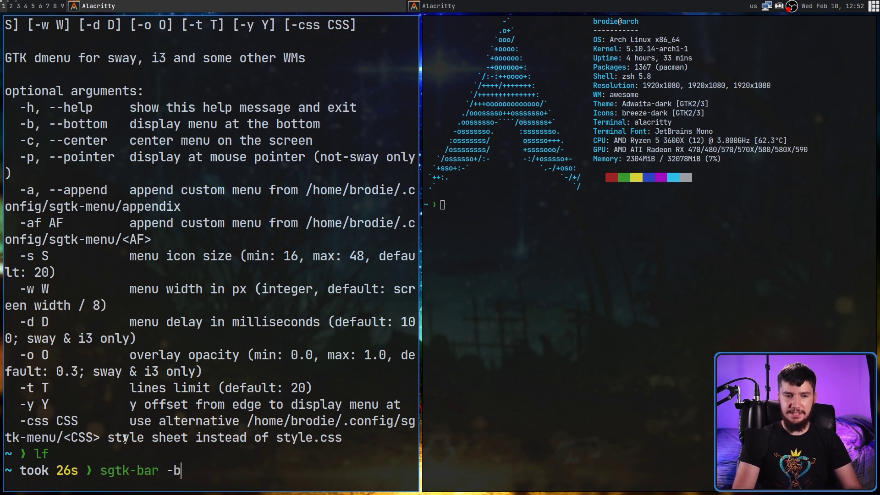
type("w")
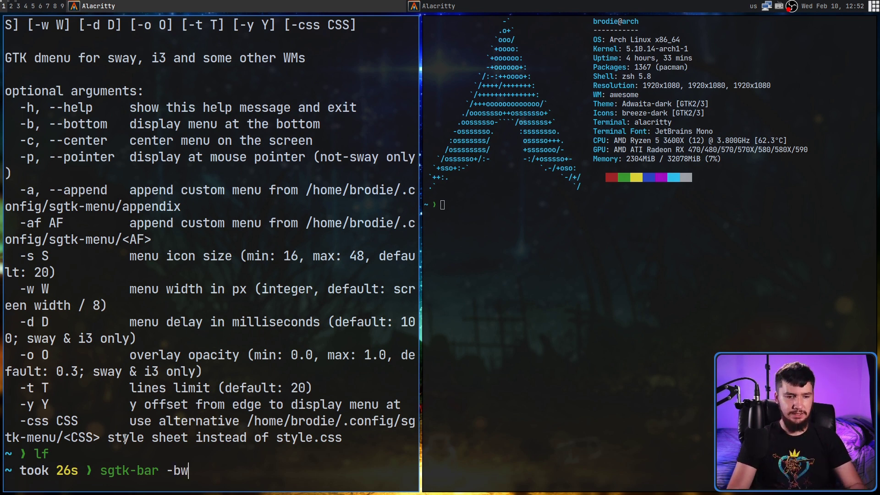
key("BackSpace")
type("h")
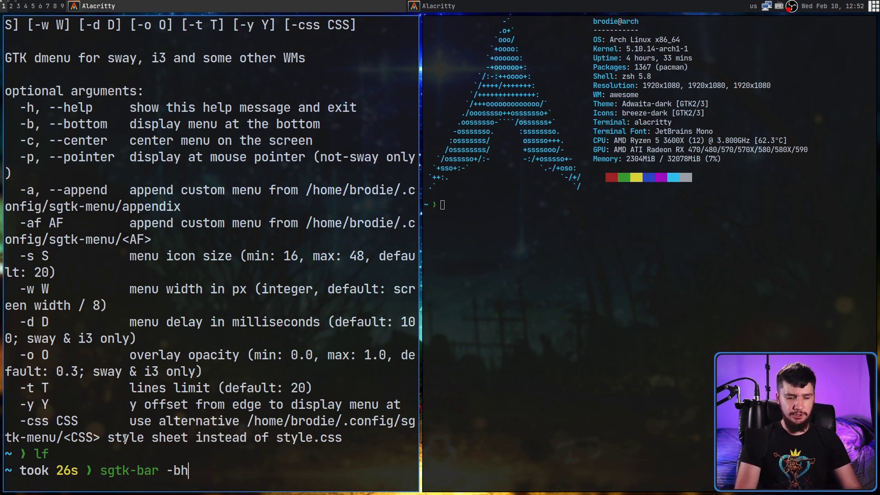
key("BackSpace")
type("f")
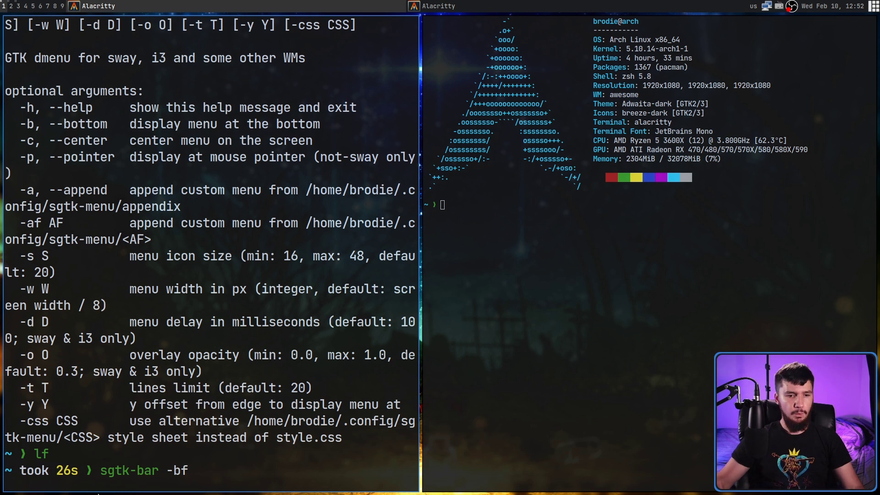
- Tab-complete the path ~/.config/sgtk-menu/exit-i3 and run the sgtk-bar -bf command
type("~/")
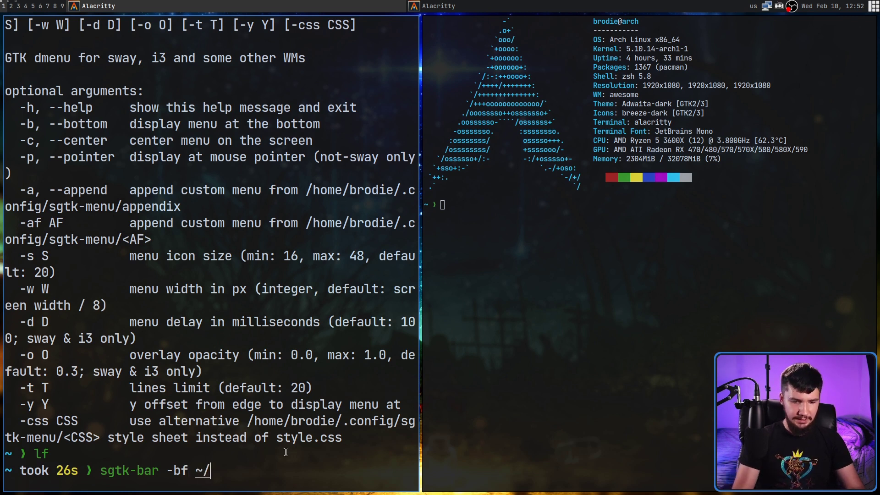
type(".co")
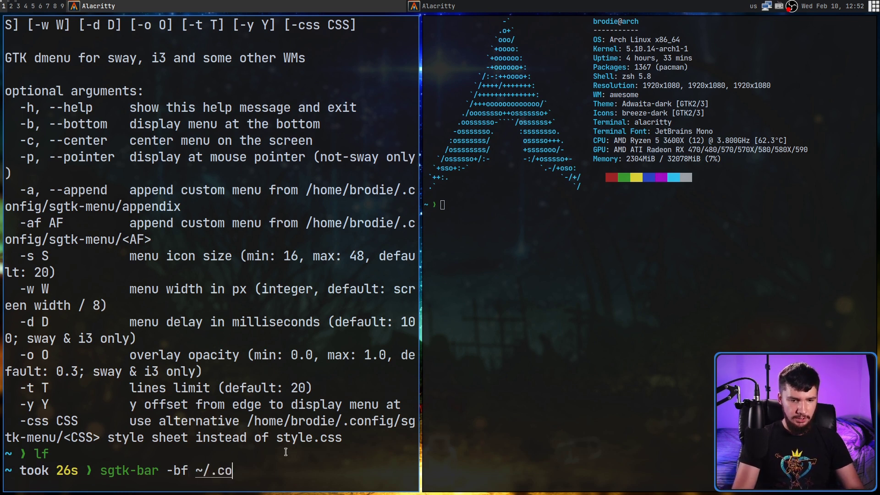
type("nfig/sgtk")
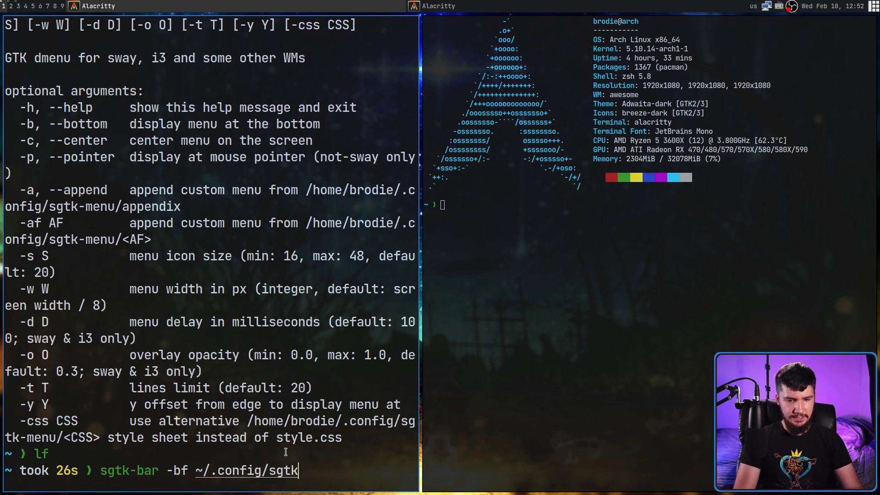
key("Tab")
key("Tab")
key("Tab")
key("Tab")
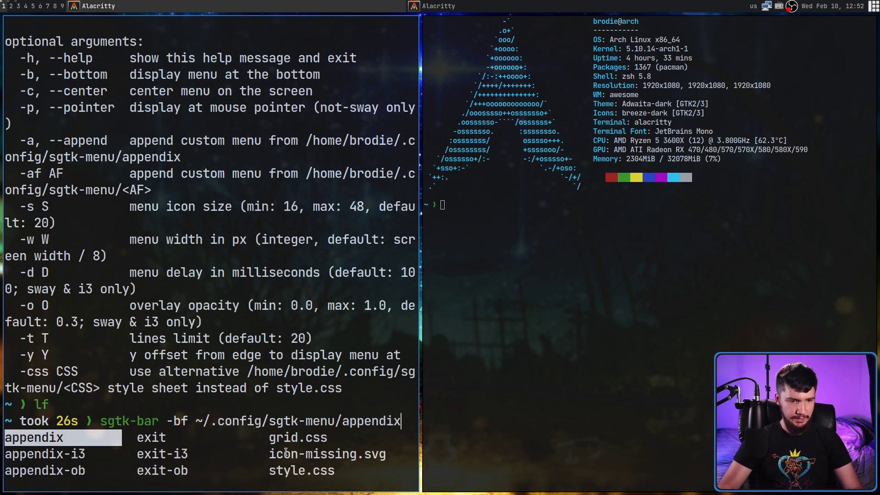
key("Right")
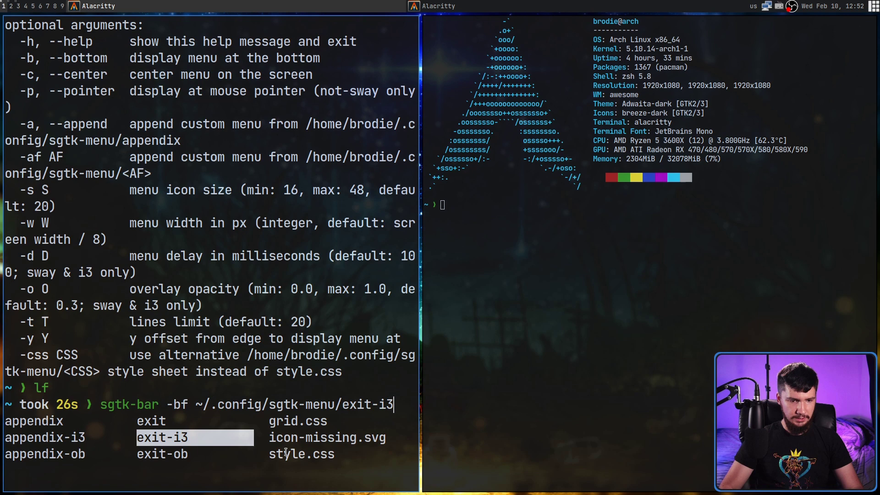
key("Return")
key("Return")
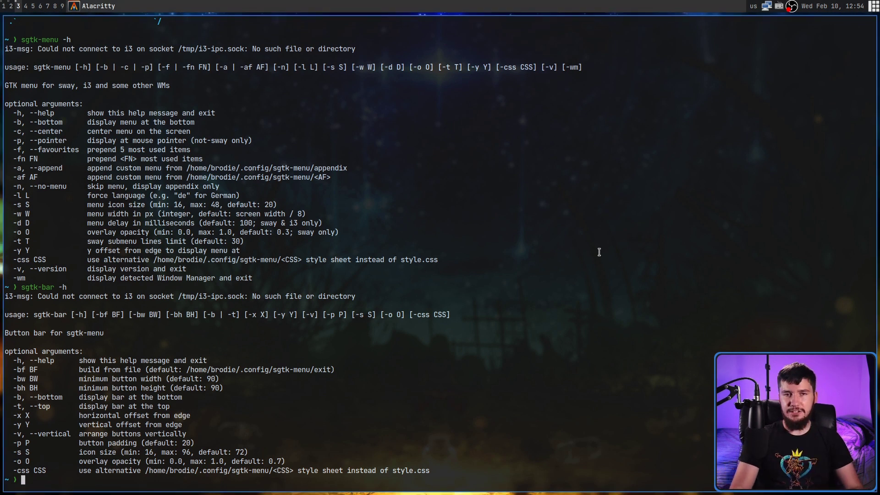
- Start sgtk-grid from the launcher's 'sgt' matches
key("super+p")
type("sgt")
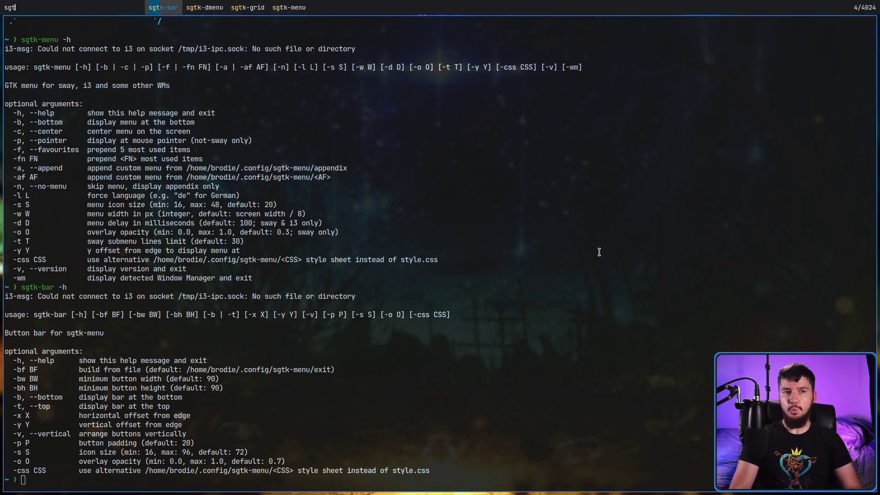
key("Return")
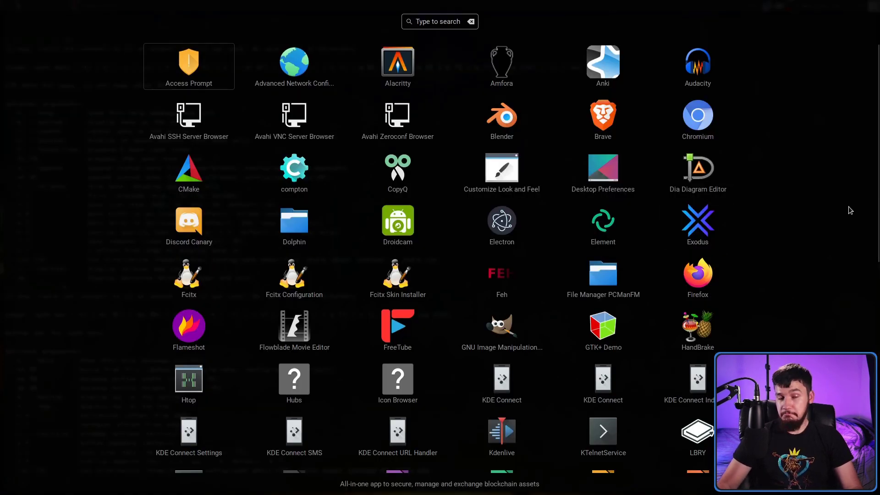
- Browse grid icons from Discord Canary to KTelnetService, then search 'ala' and launch Alacritty
key("Down")
key("Down")
key("Down")
key("Down")
key("Down")
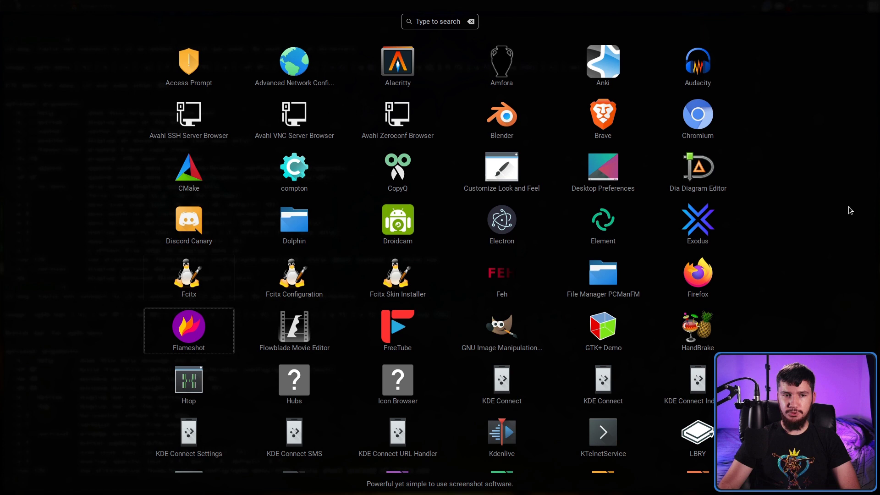
key("Right")
key("Right")
key("Right")
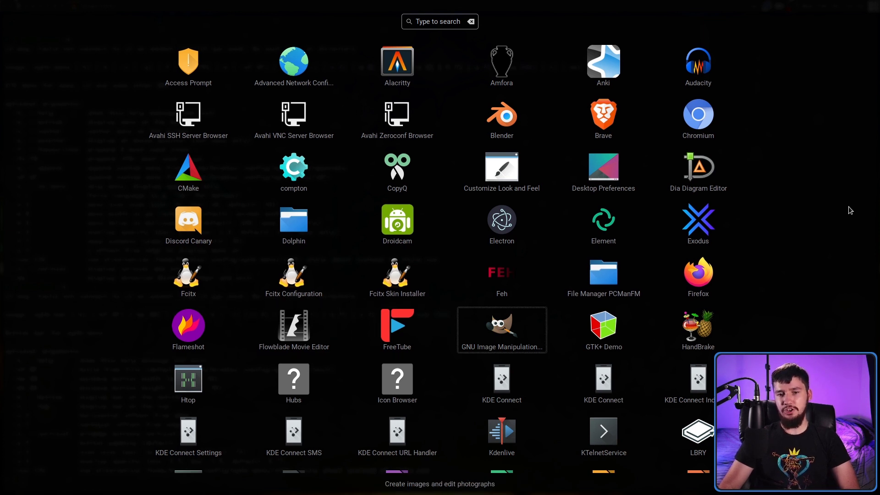
key("Up")
key("Up")
key("Up")
key("Up")
key("Up")
key("Right")
key("Right")
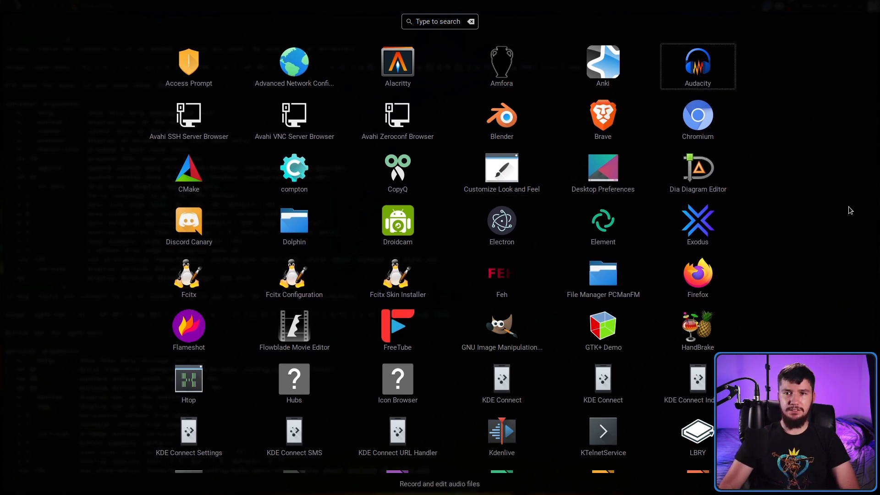
key("Down")
key("Down")
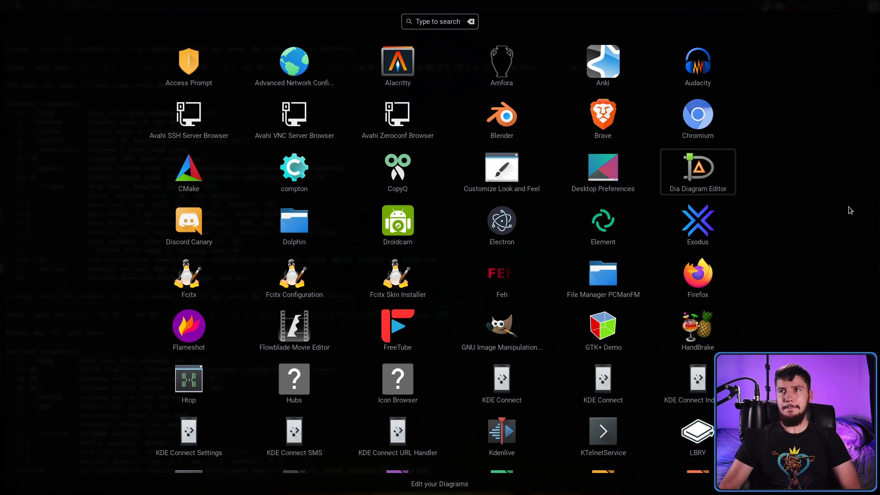
key("Down")
key("Down")
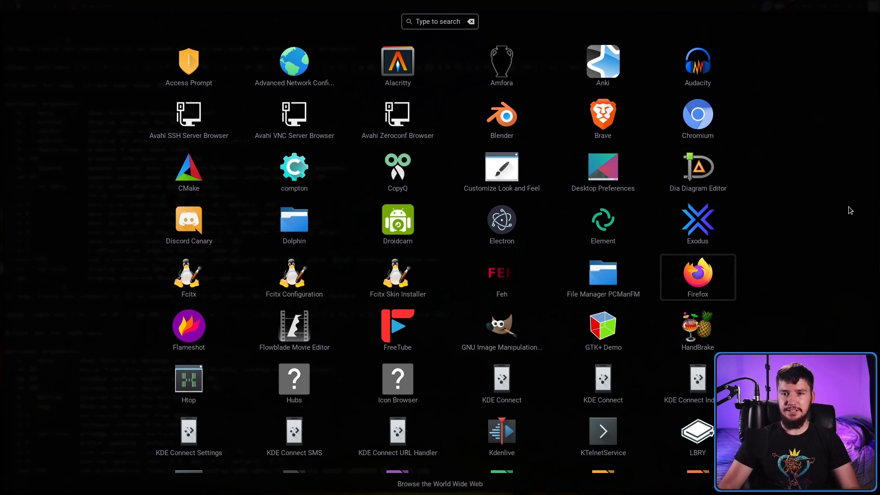
key("Left")
key("Left")
key("Left")
key("Left")
key("Down")
key("Down")
key("Down")
key("Right")
key("Right")
key("Right")
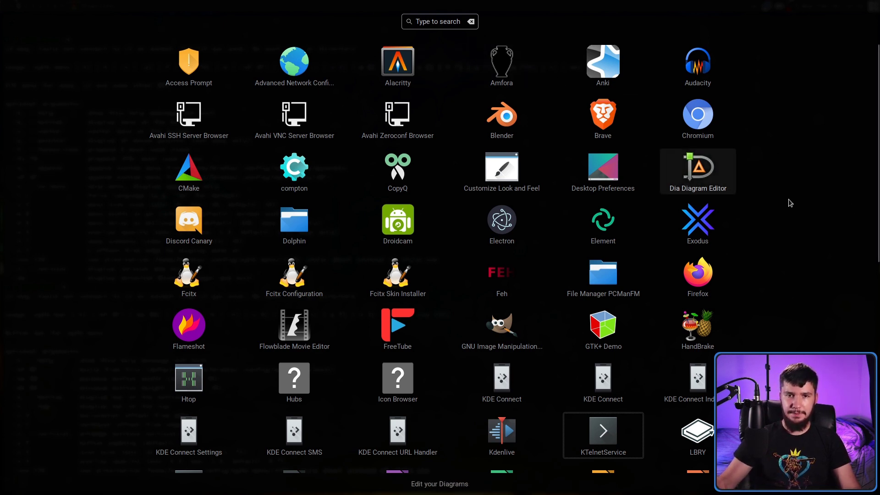
type("ala")
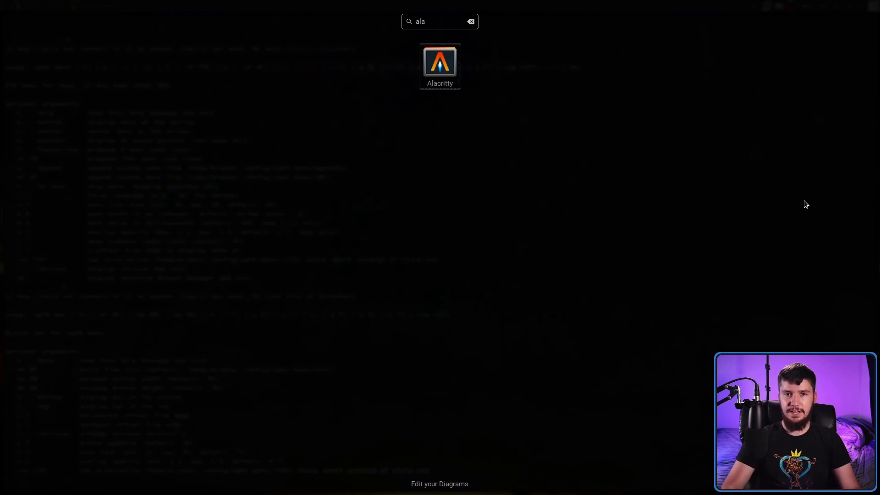
key("Return")
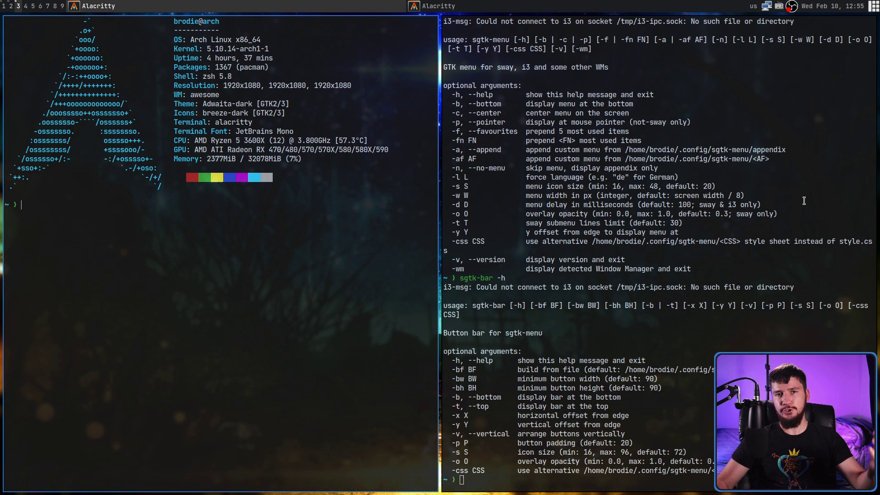
- Launch sgtk-grid with -f favourites in the right terminal, showing FreeTube, Widget Factory, Icon Browser, Alacritty
left_click(804, 201)
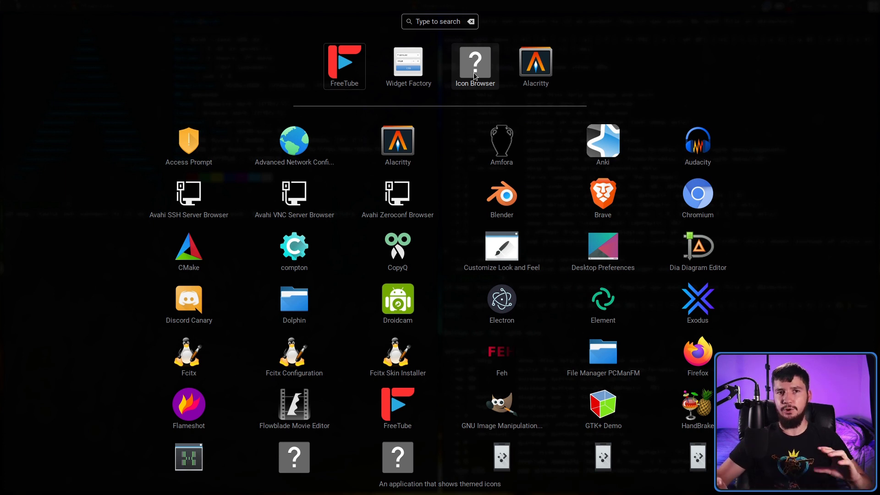
- Scroll the Installation wiki to its packaging status table listing 1.4.1 for AUR and Fedora
scroll(440, 293, "down", 1)
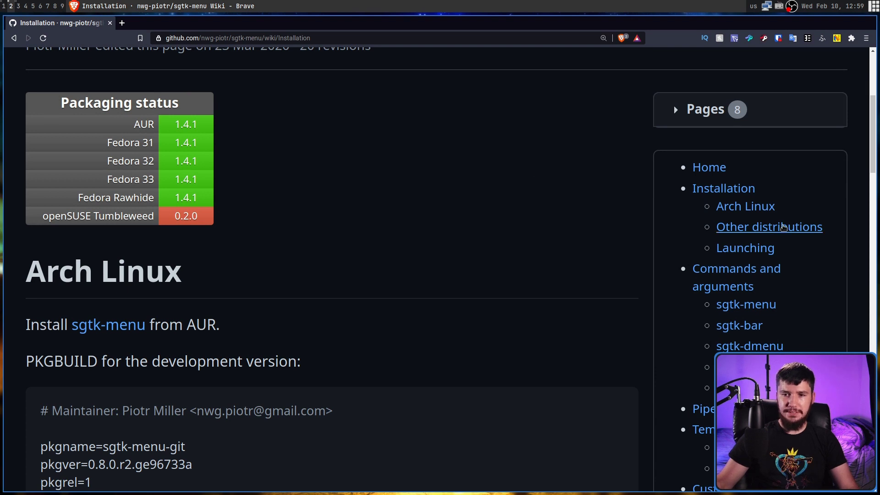
- Jump to Other distributions, showing gtk3 and python-gobject dependencies and the setup.py install step
left_click(784, 228)
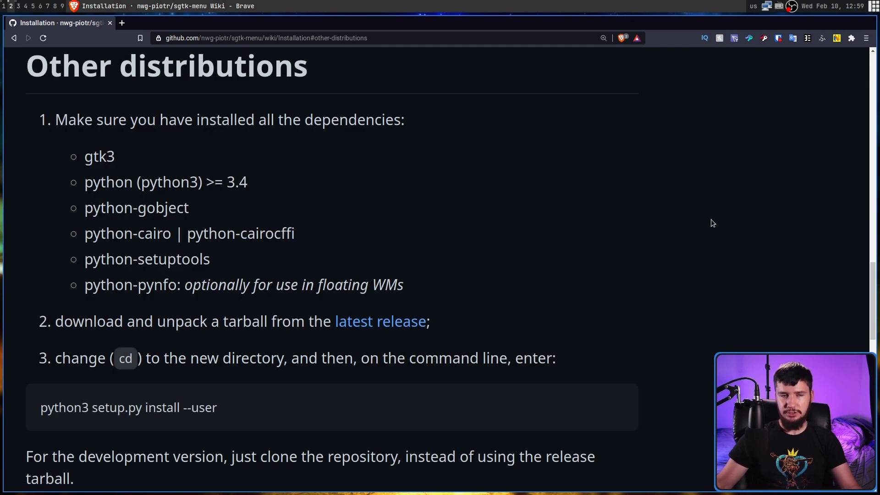